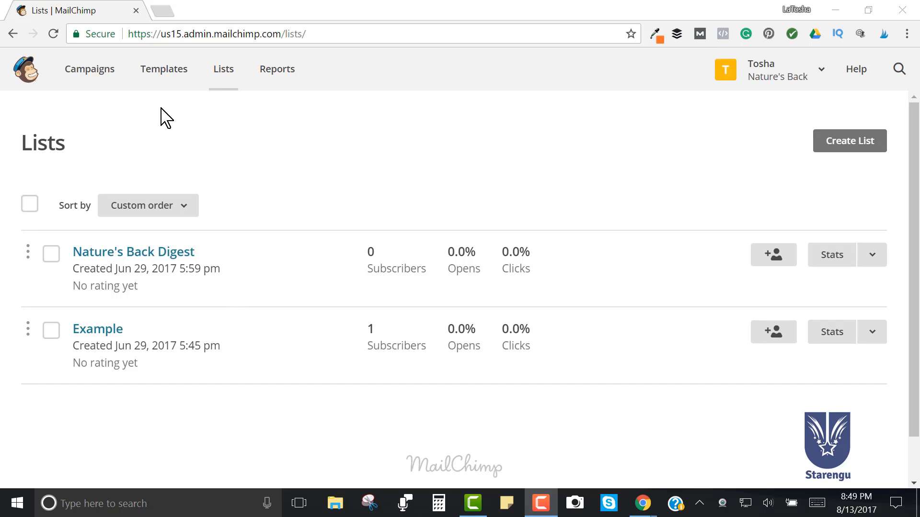
Start creating a new campaign and search the campaign types for the suggested "Automation campaigns"
left_click(94, 81)
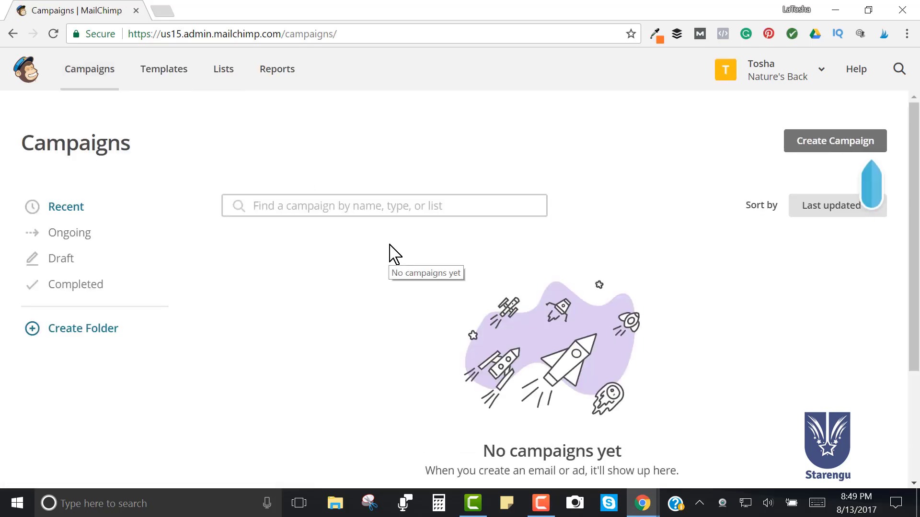
left_click(819, 154)
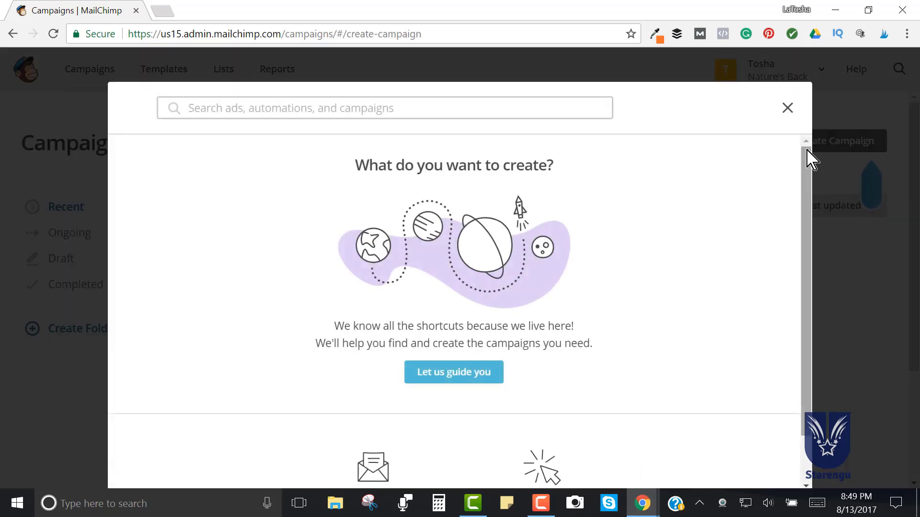
scroll(772, 164, "down", 1)
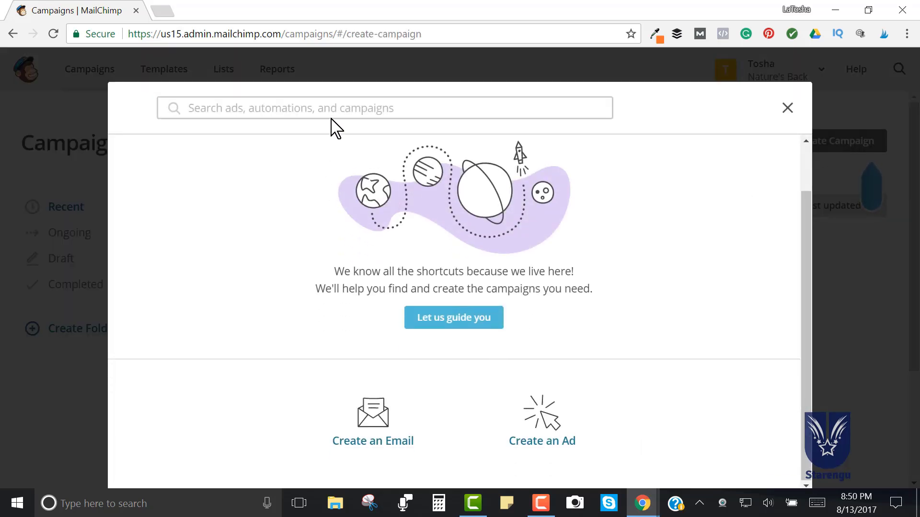
left_click(340, 107)
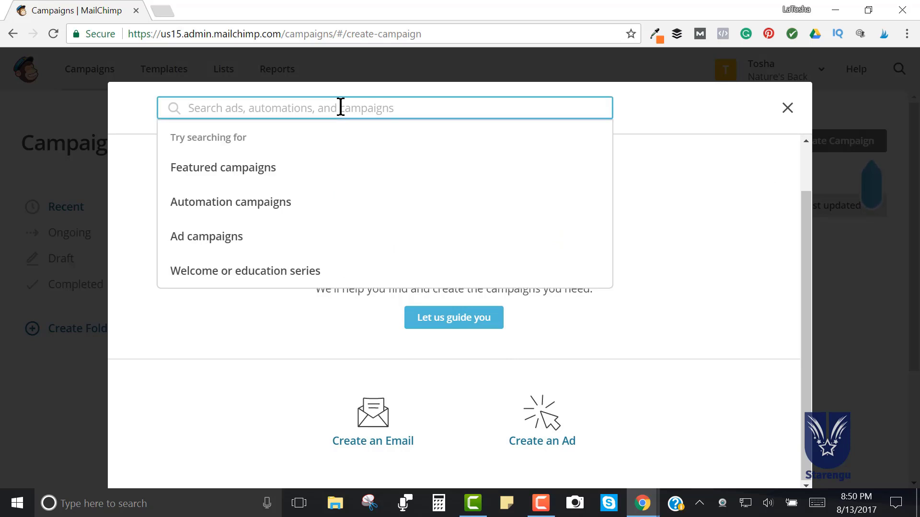
left_click(273, 202)
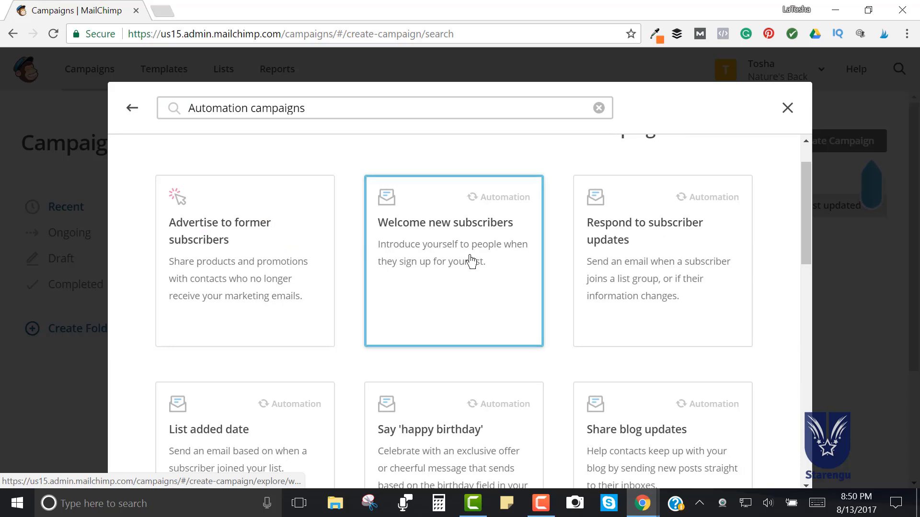
Look through the automation campaign types and choose "Welcome new subscribers"
scroll(480, 274, "down", 1)
scroll(479, 274, "down", 12)
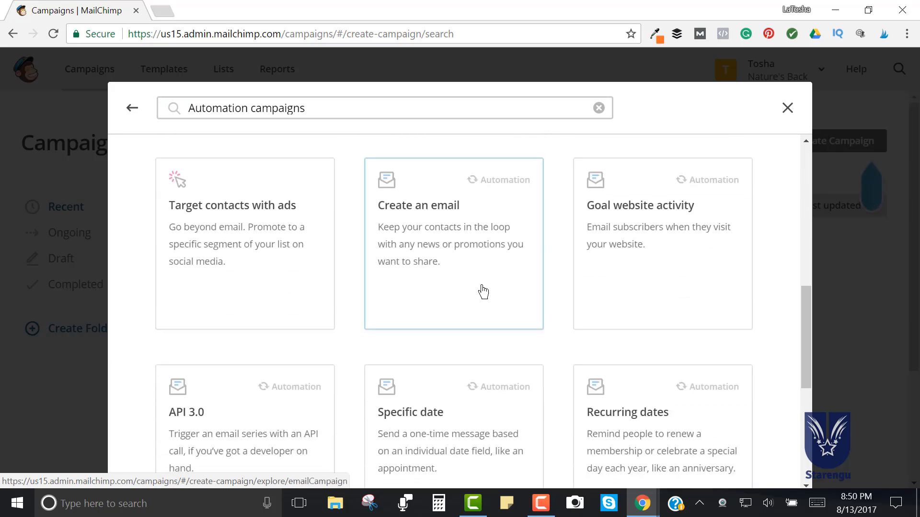
scroll(484, 290, "down", 3)
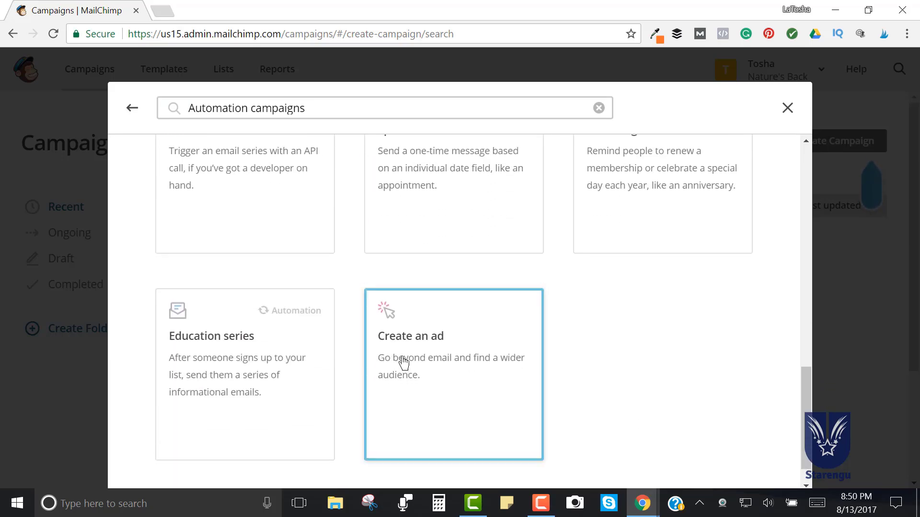
scroll(421, 364, "up", 3)
scroll(441, 364, "up", 14)
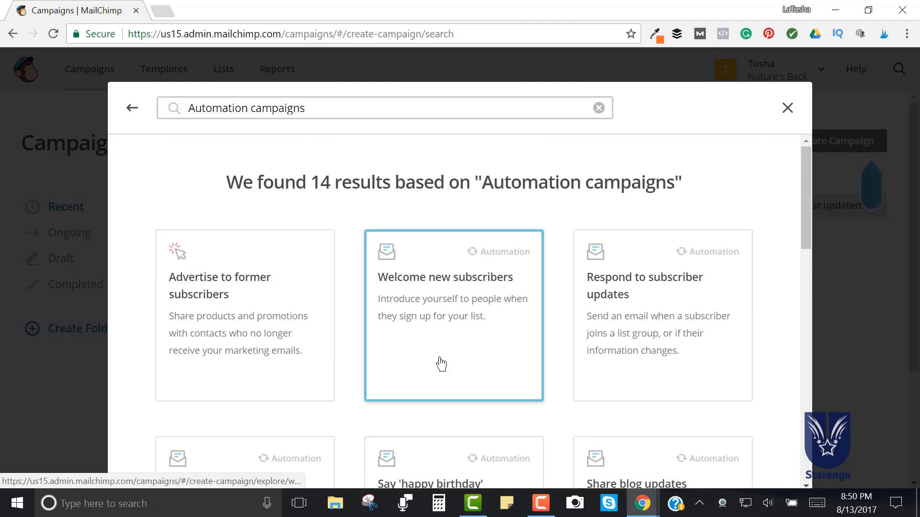
left_click(461, 337)
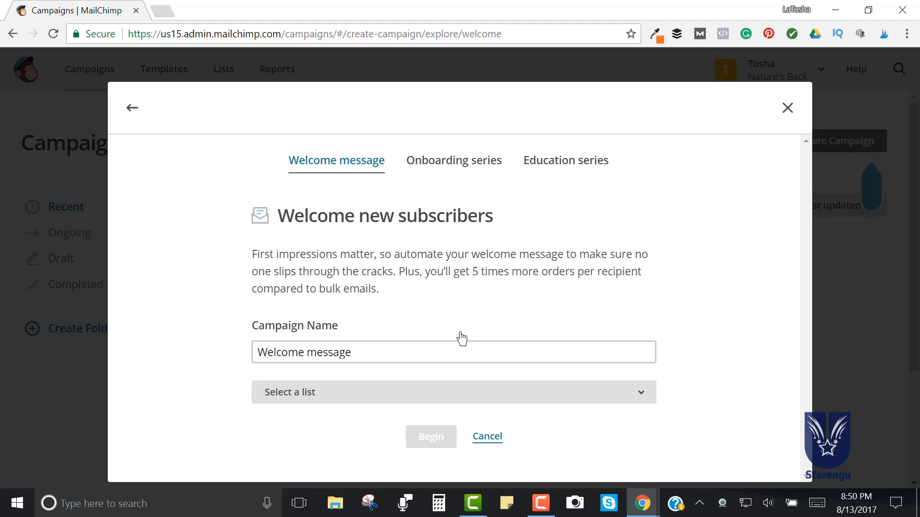
Name the welcome message campaign "Behind the Scenes at NaturesBack"
double_click(404, 359)
triple_click(403, 359)
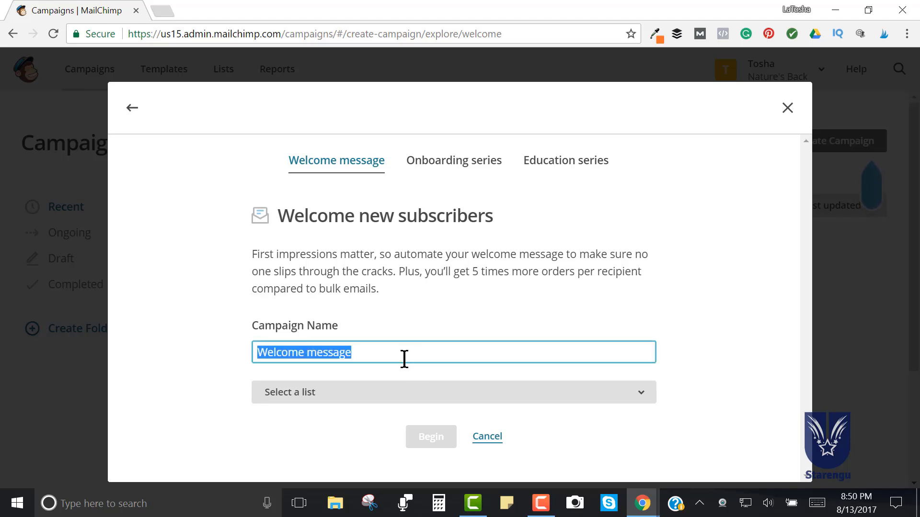
type("Behind")
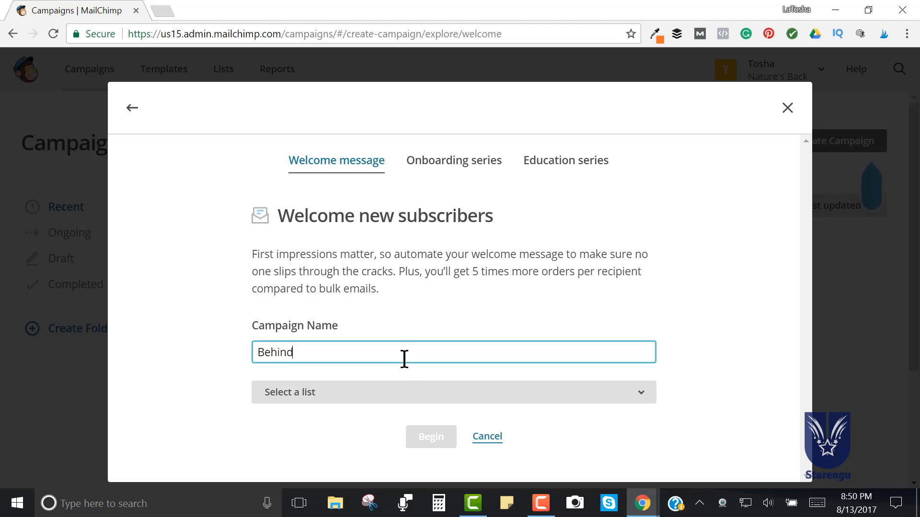
type(" the Scenes at Natures")
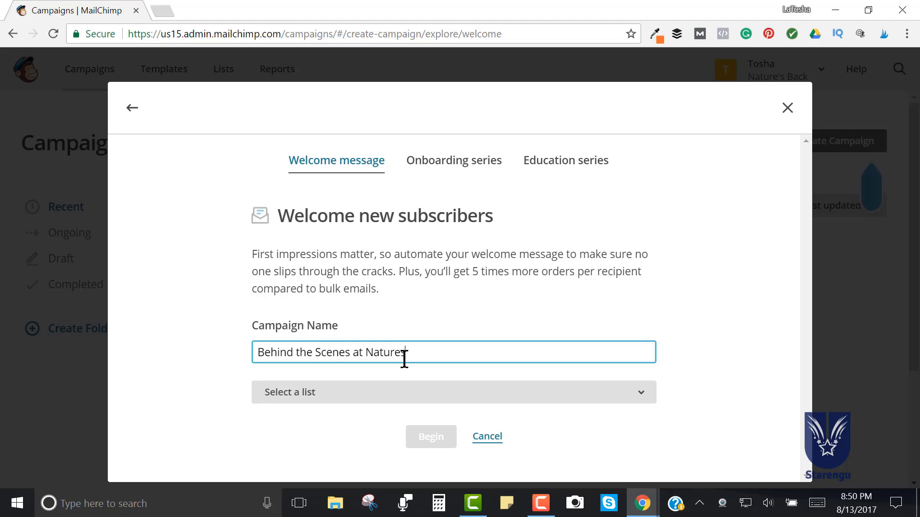
type(" Back")
Assign the Example list to the welcome campaign and begin building its automation workflow
left_click(535, 399)
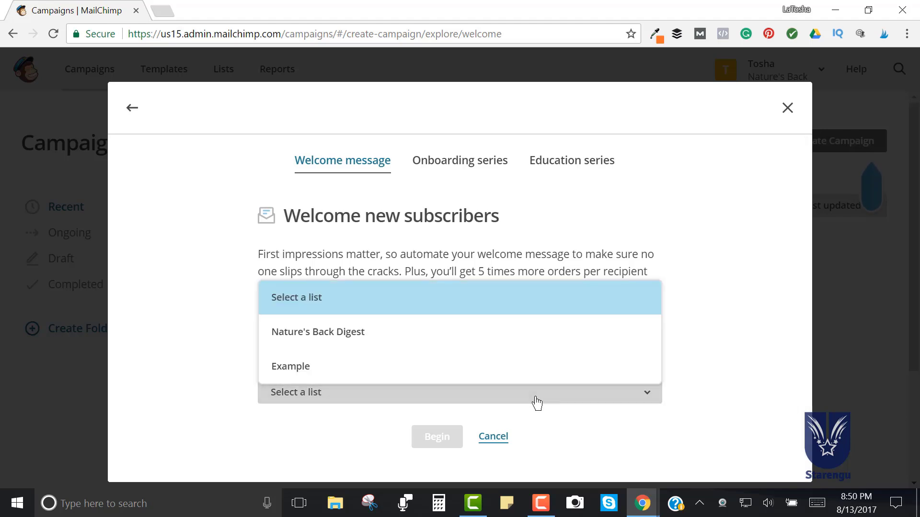
left_click(502, 377)
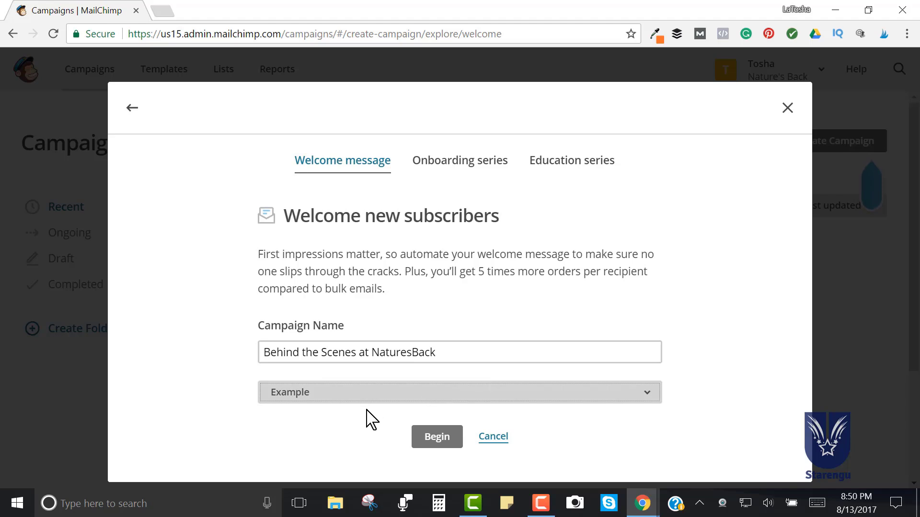
left_click(435, 442)
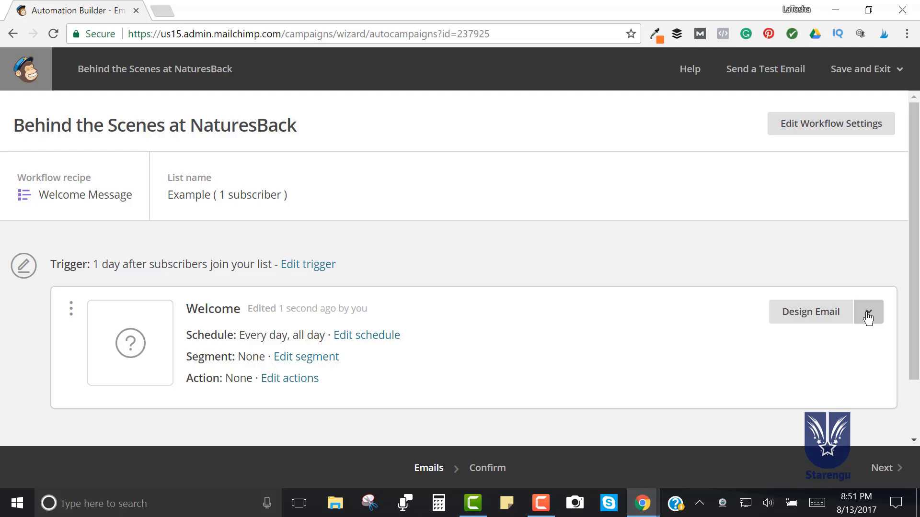
Set the workflow trigger's delay to immediately after subscribers join the list and update the trigger
left_click(304, 264)
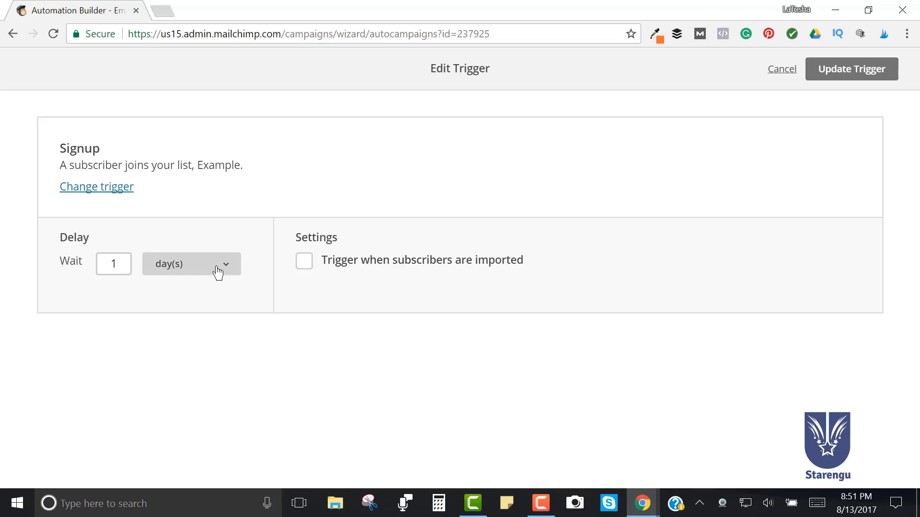
left_click(184, 277)
left_click(202, 289)
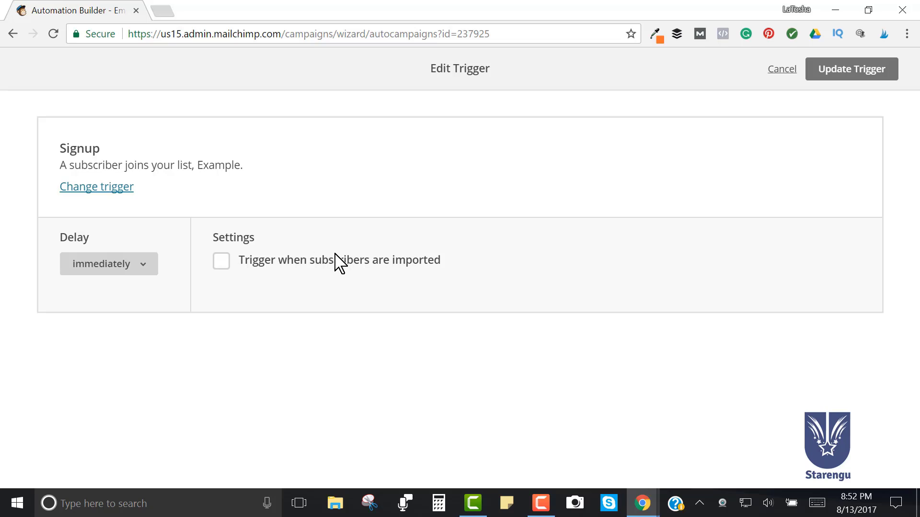
left_click(150, 267)
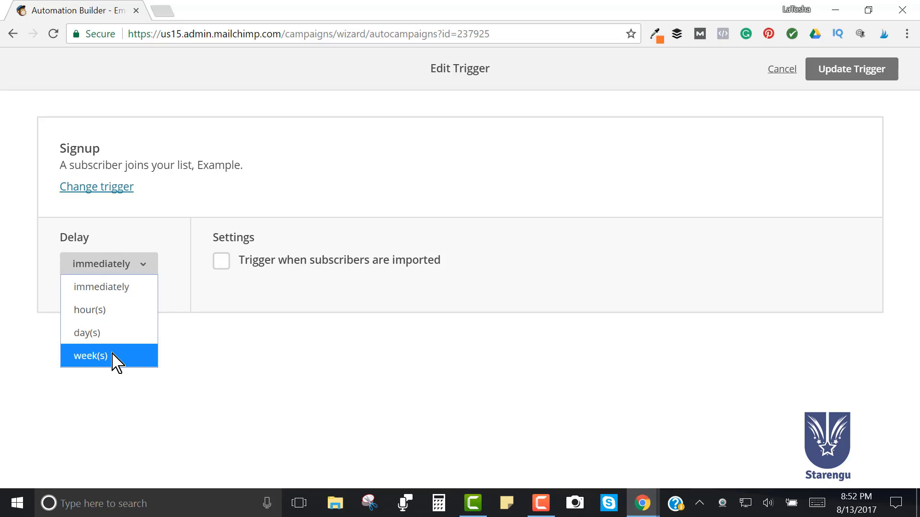
left_click(853, 82)
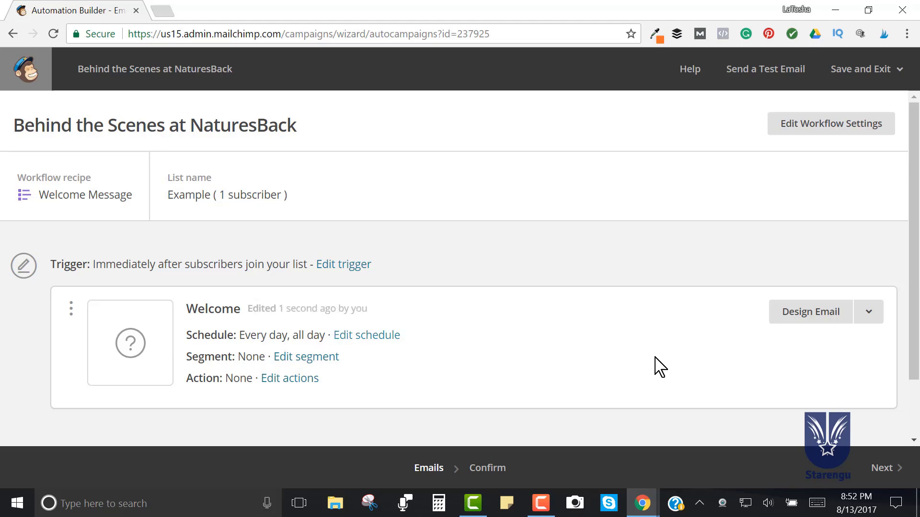
Open the Welcome email for designing and name it "Behind the Scenes with Nature's Back"
left_click(832, 323)
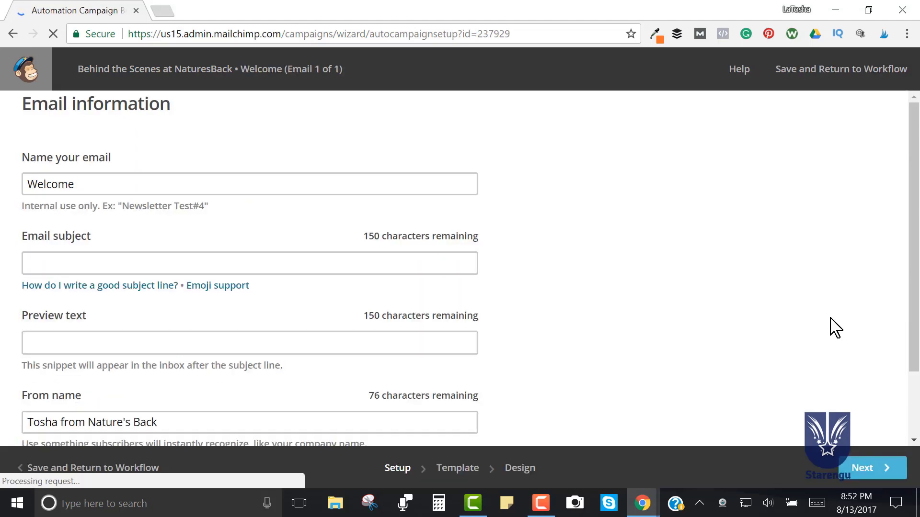
double_click(221, 193)
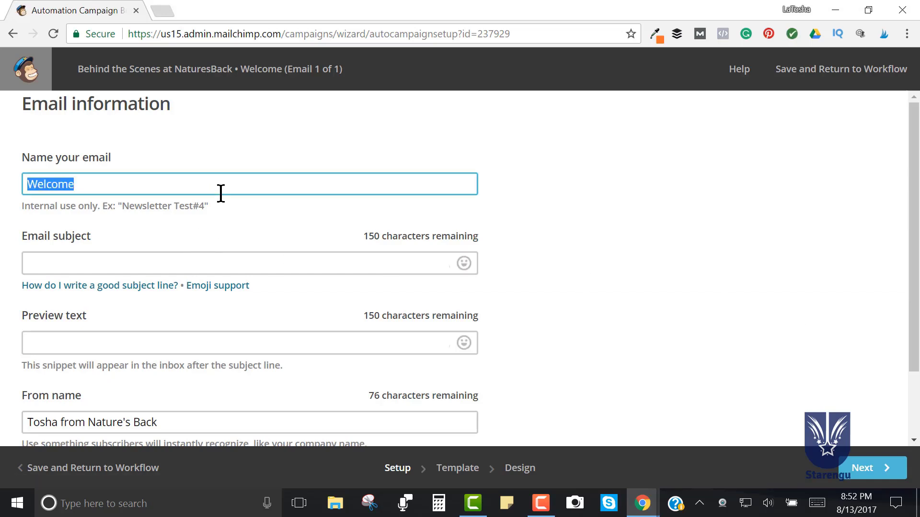
type("Behind the Natures")
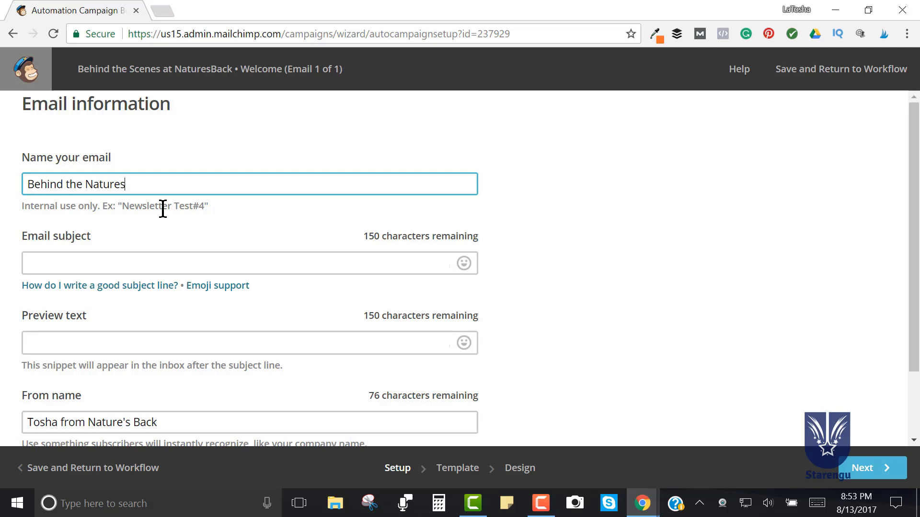
type("ack")
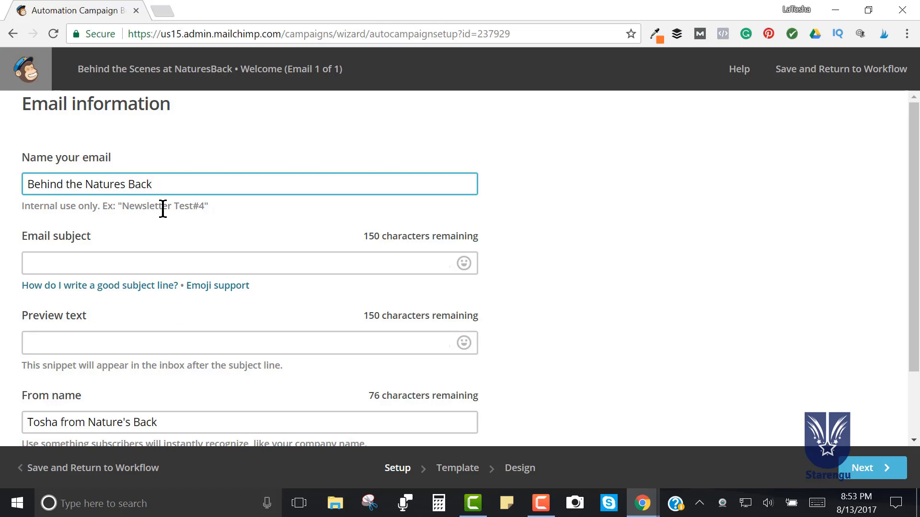
key("BackSpace")
key("BackSpace")
key("BackSpace")
key("BackSpace")
key("BackSpace")
key("BackSpace")
key("BackSpace")
key("BackSpace")
key("BackSpace")
key("BackSpace")
type("Scenes with Nature's Bac")
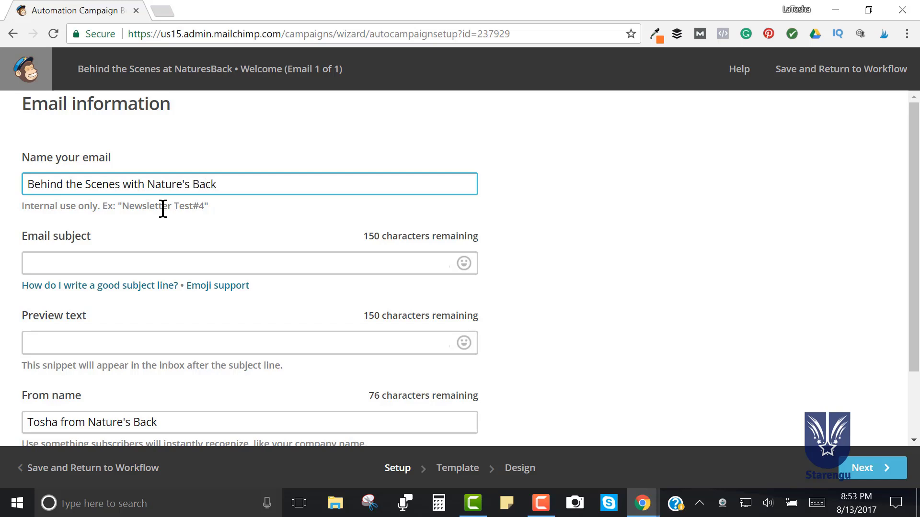
Copy the email name "Behind the Scenes with Nature's Back" into the email subject
left_click(137, 260)
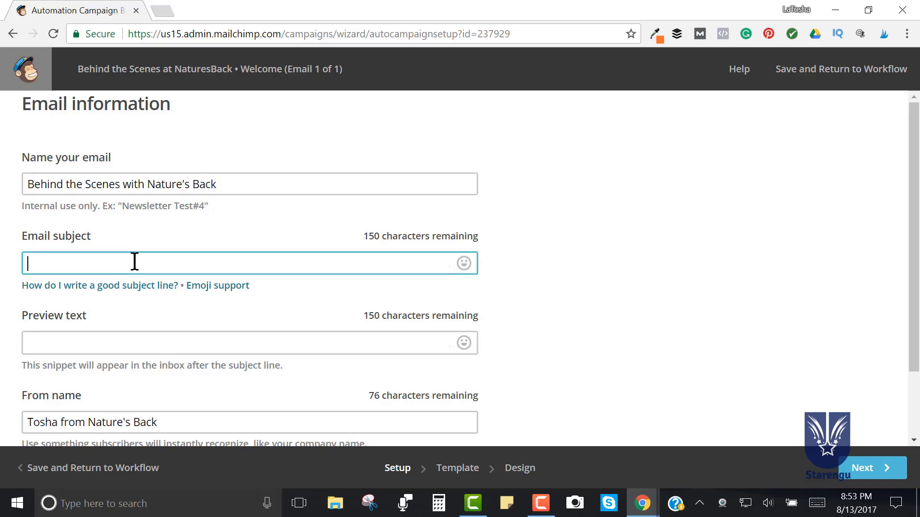
triple_click(146, 182)
key("ctrl+c")
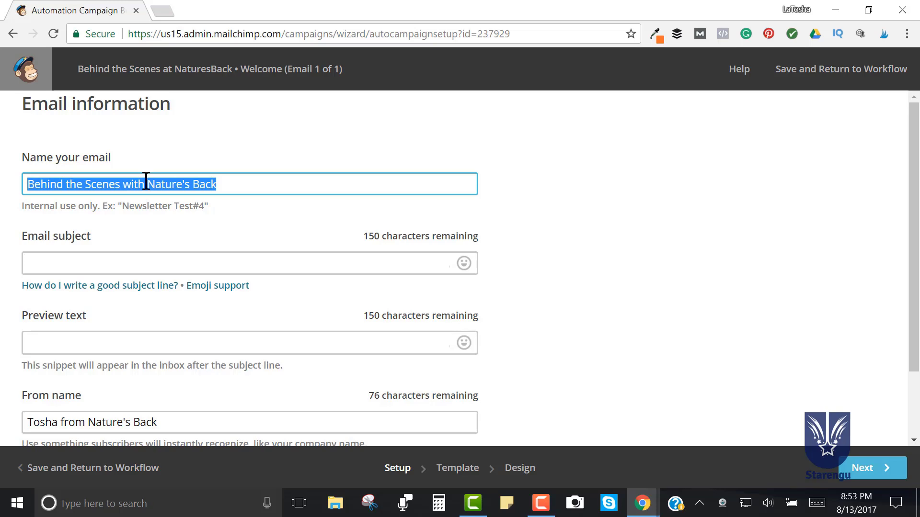
left_click(141, 260)
key("ctrl+v")
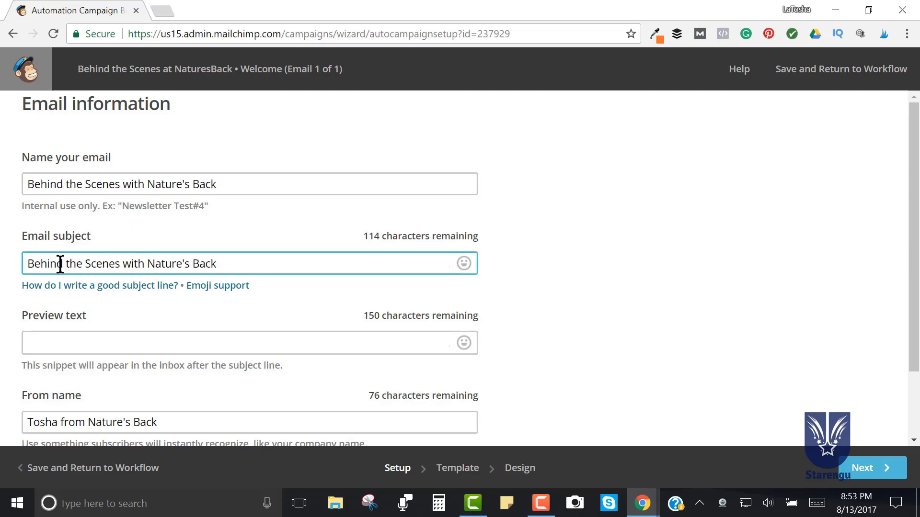
Change the email subject to "Welcome to Behind the Scenes with Nature's Back"
left_click_drag(66, 264, 1, 271)
type("Welcome to ")
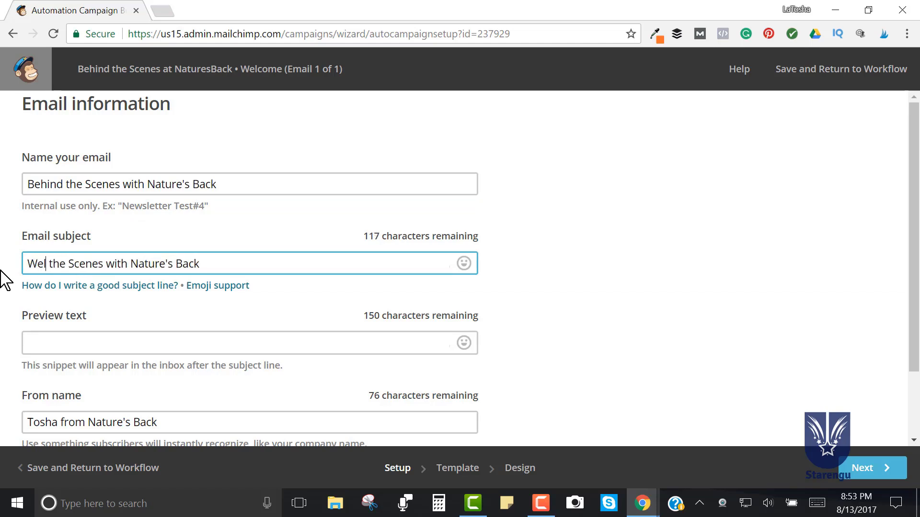
type("Behind")
key("BackSpace")
Replace the whole email subject with the previously copied text "Behind the Scenes with Nature's Back"
scroll(239, 295, "down", 2)
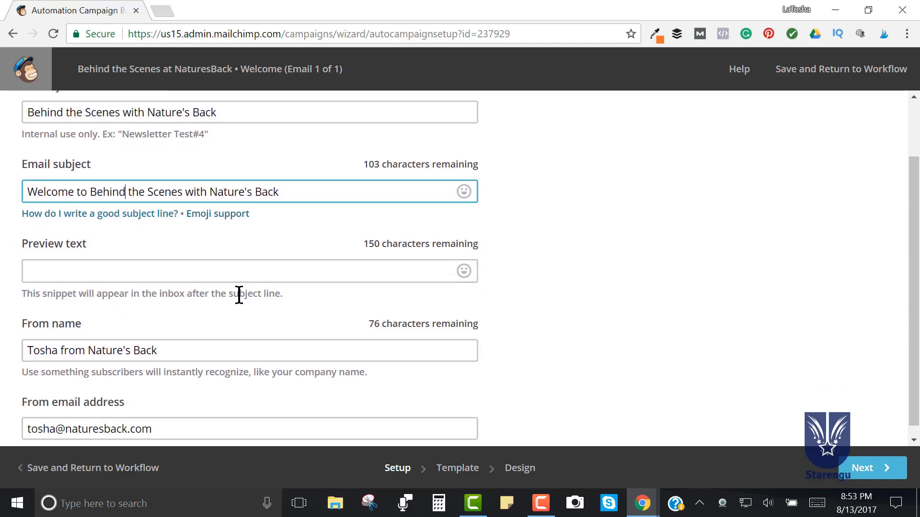
left_click(207, 269)
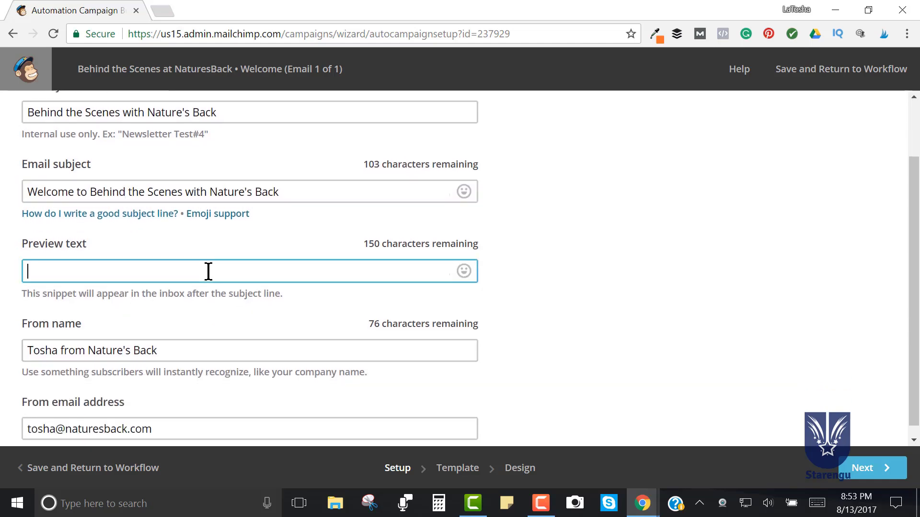
triple_click(201, 192)
right_click(200, 189)
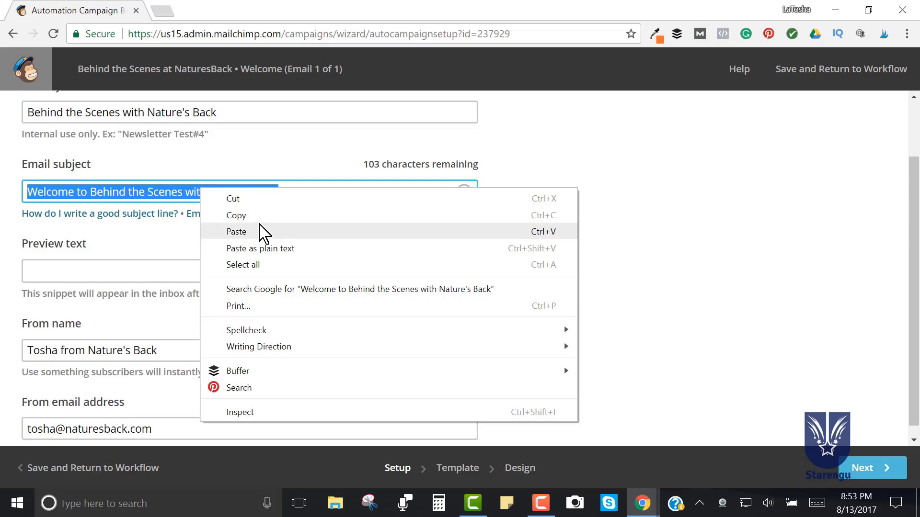
left_click(262, 232)
Copy the email subject "Behind the Scenes with Nature's Back" into the preview text
triple_click(214, 191)
key("ctrl+c")
right_click(215, 191)
left_click(255, 216)
left_click(154, 271)
right_click(154, 271)
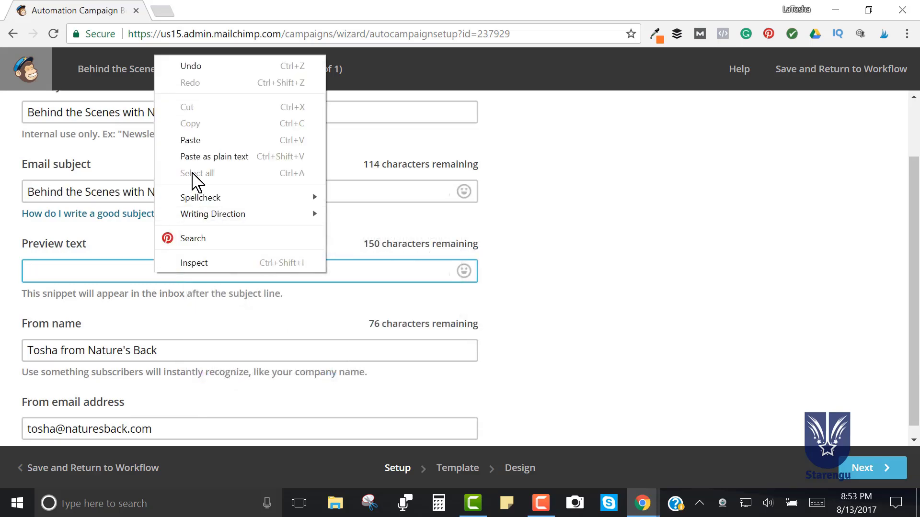
left_click(209, 141)
Finish the email information setup, continue to the template selection and show the available themes
scroll(48, 300, "down", 1)
key("Tab")
left_click(713, 293)
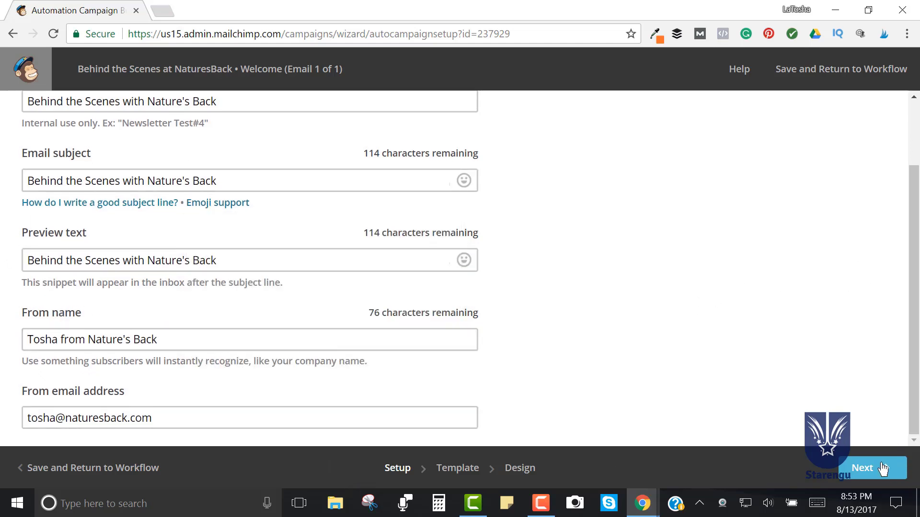
left_click(868, 470)
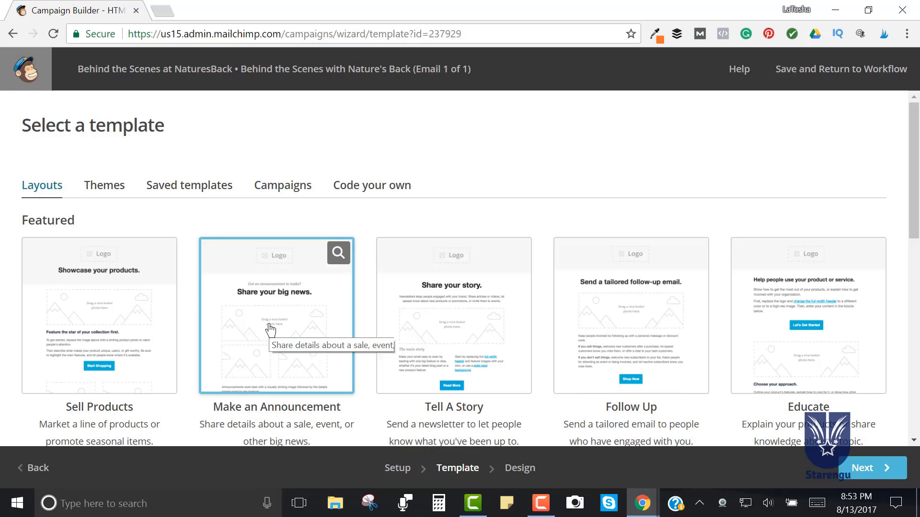
left_click(105, 188)
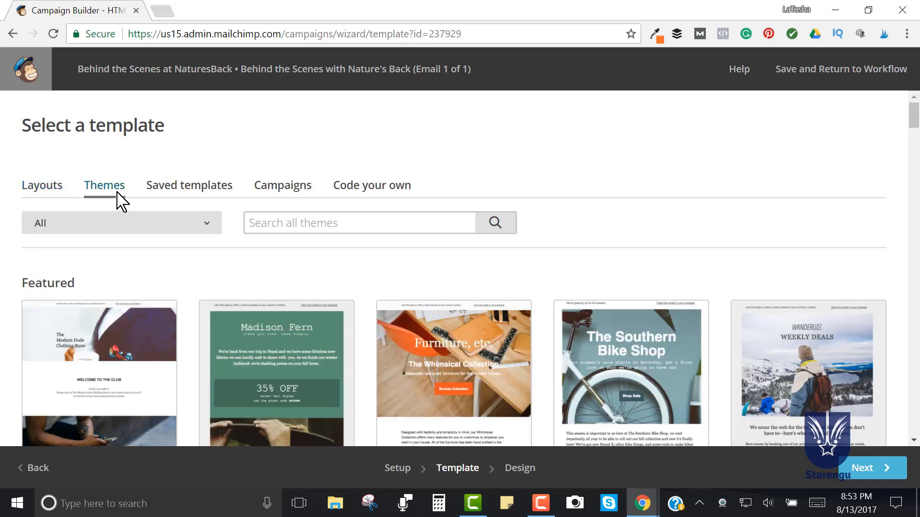
Choose the basic 1 Column layout as the email's template
left_click(33, 192)
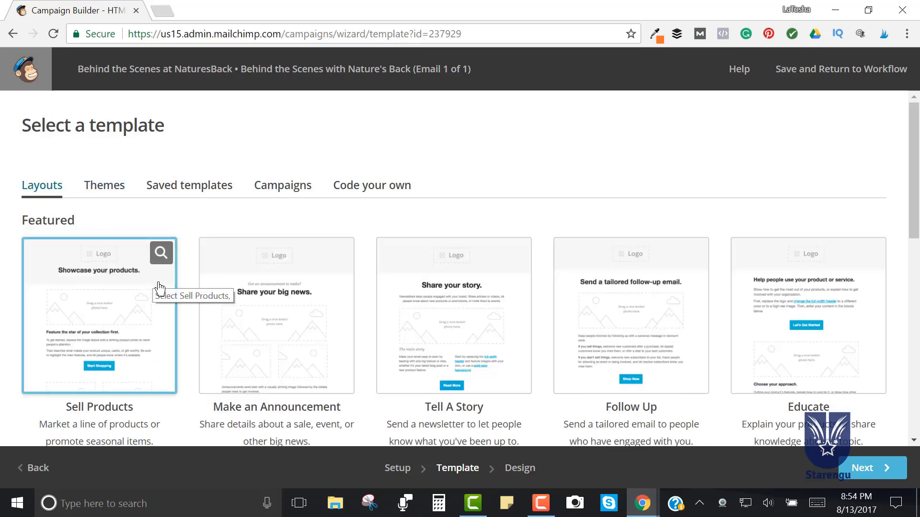
scroll(166, 294, "down", 1)
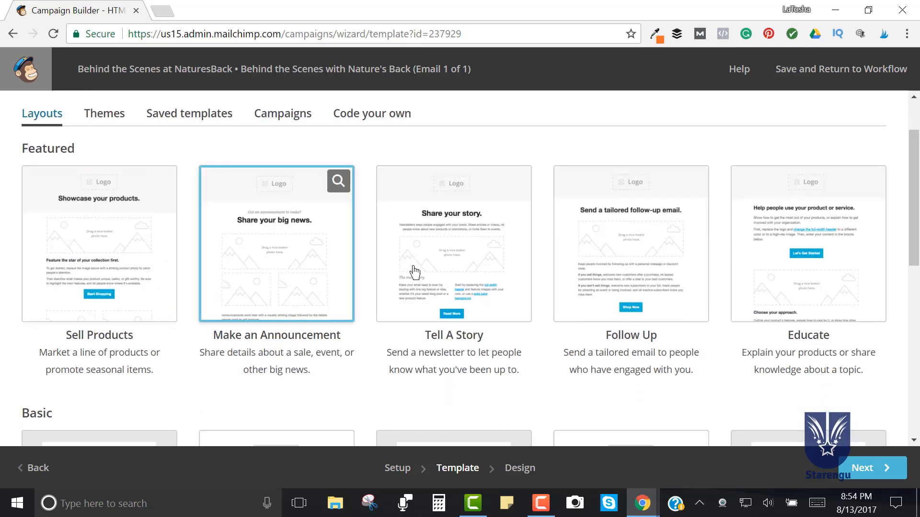
scroll(735, 304, "down", 3)
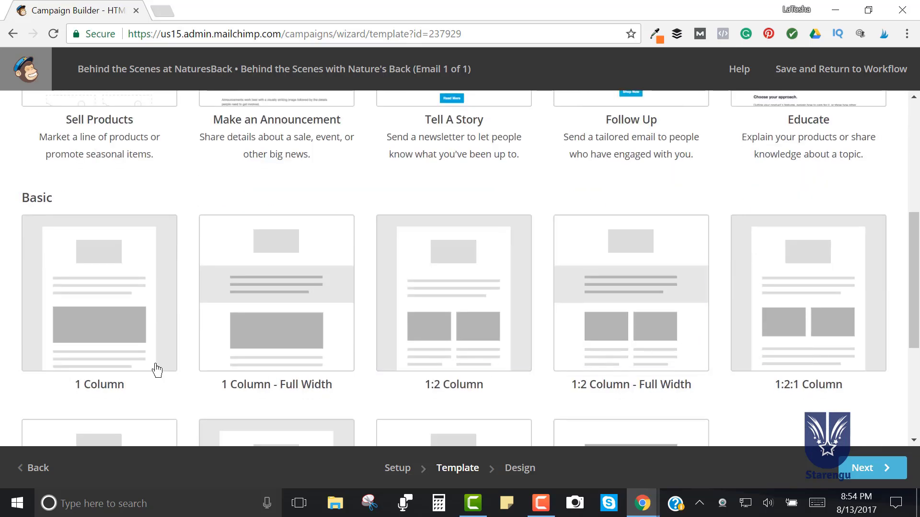
left_click(97, 308)
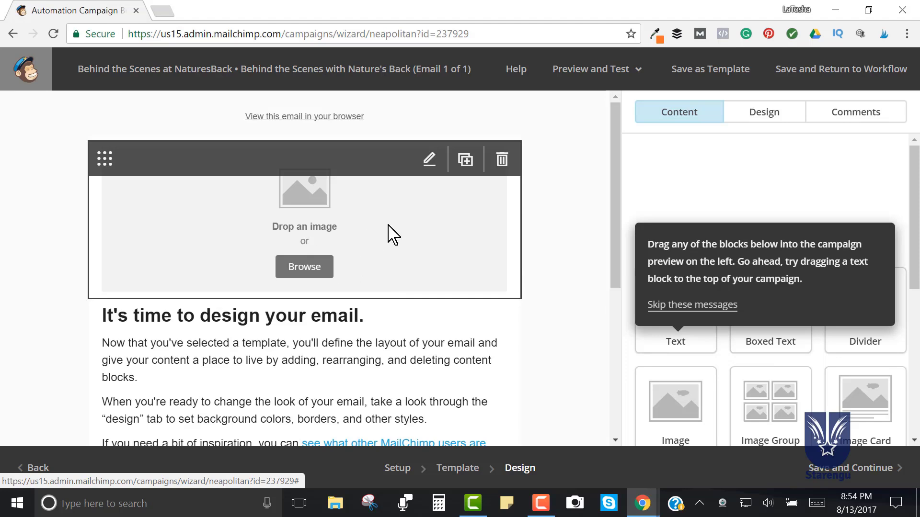
Insert the Nature's Back logo from the stored files into the email's empty image block
left_click(320, 271)
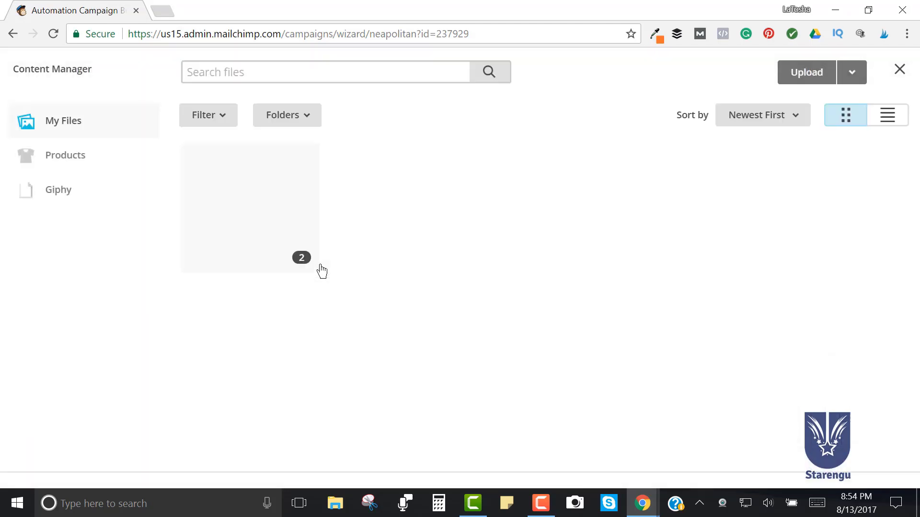
left_click(280, 220)
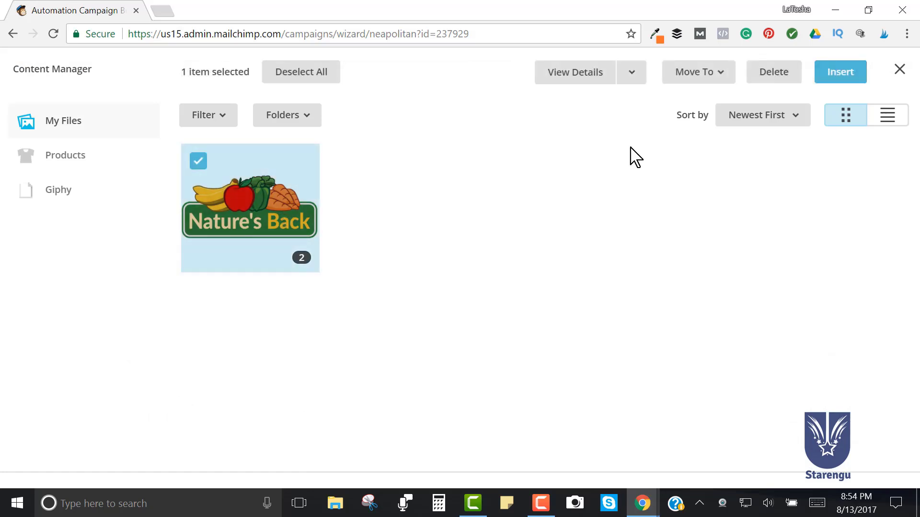
left_click(843, 78)
Replace the heading of the text block below the logo with "It's time to get back to nature."
scroll(402, 246, "down", 3)
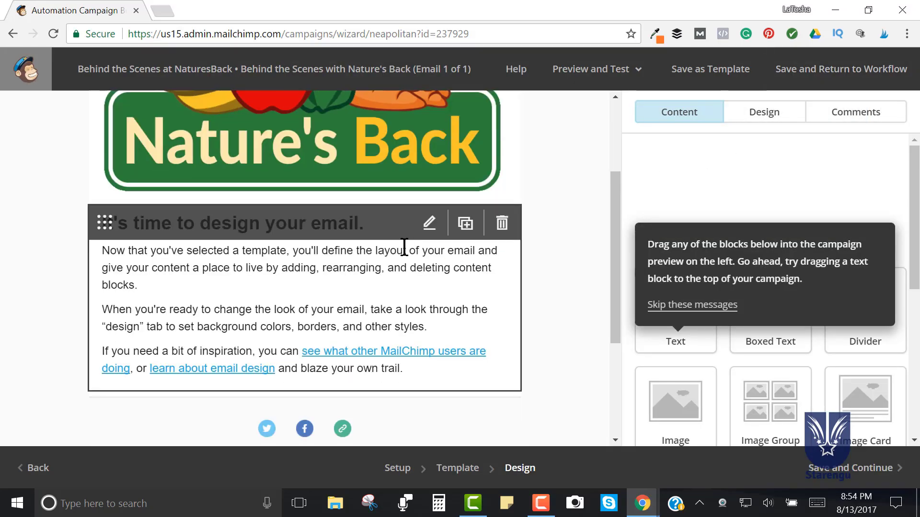
left_click(428, 223)
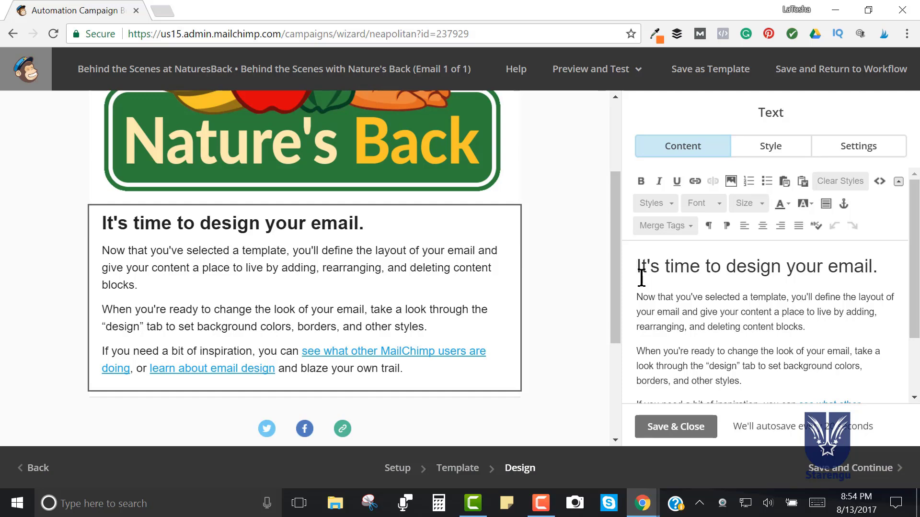
left_click_drag(638, 267, 882, 272)
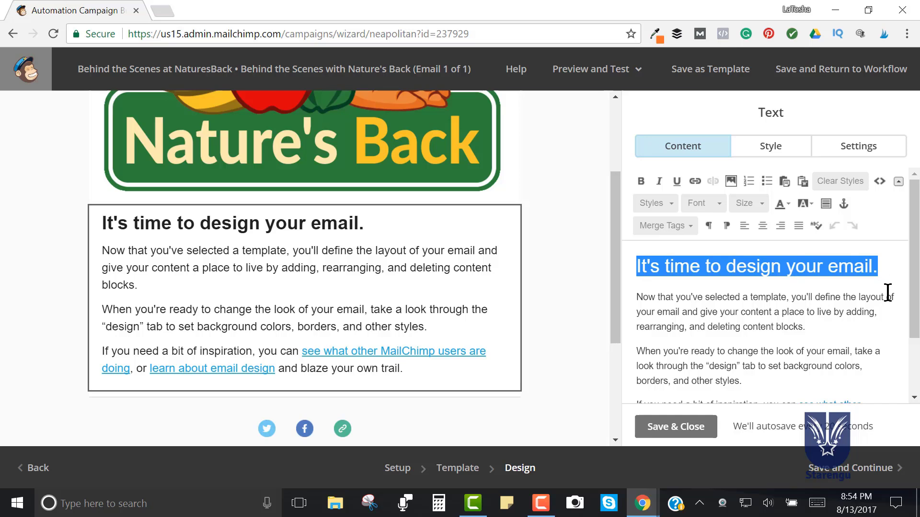
key("BackSpace")
scroll(892, 294, "down", 1)
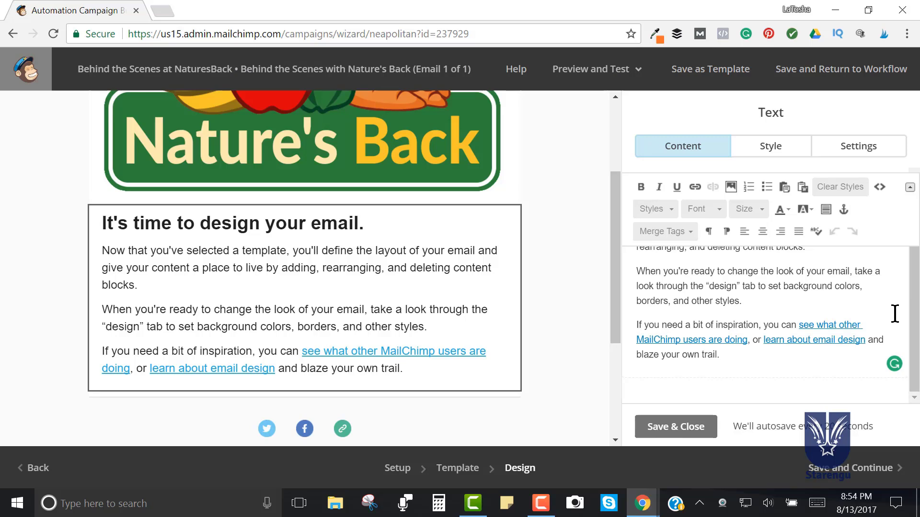
key("ctrl+Home")
key("shift+End")
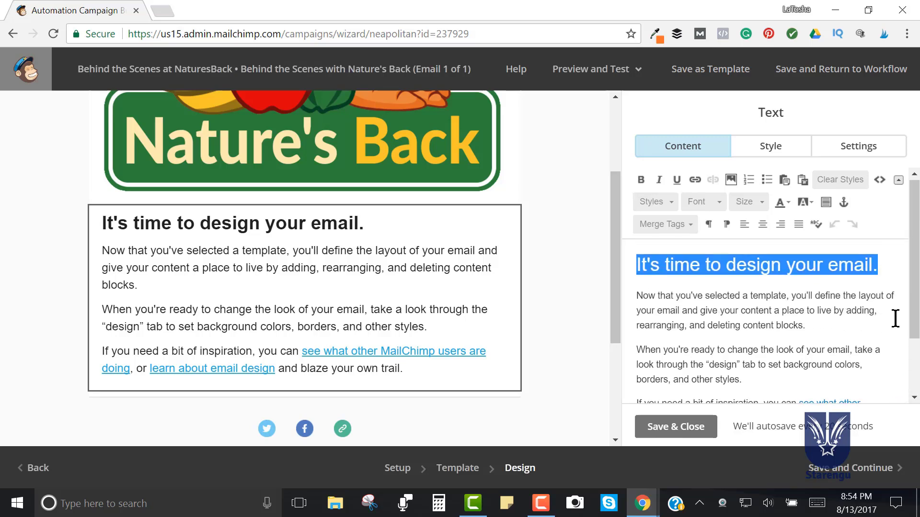
type("It")
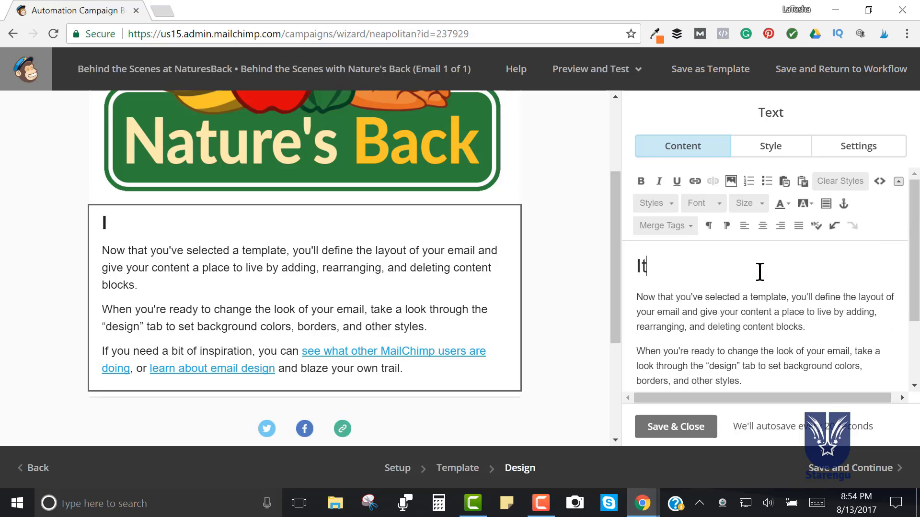
type("'s time to ")
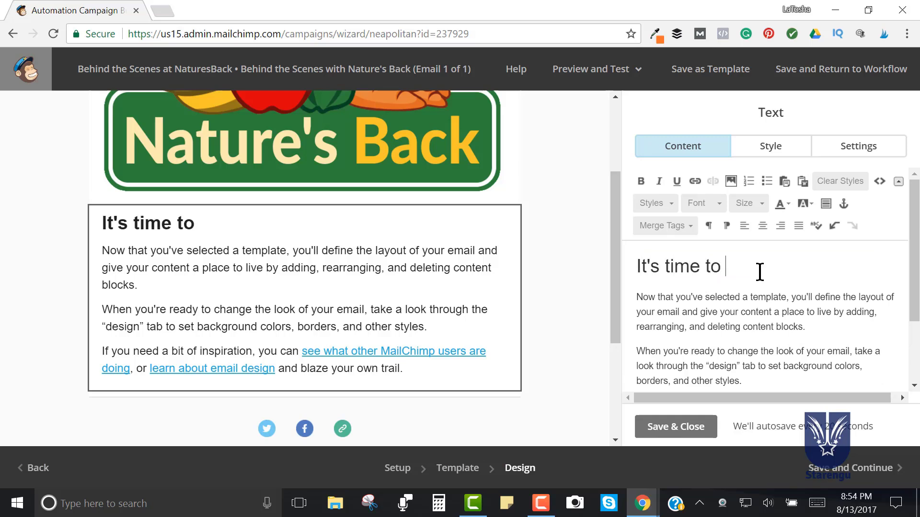
type("get pack to nature.")
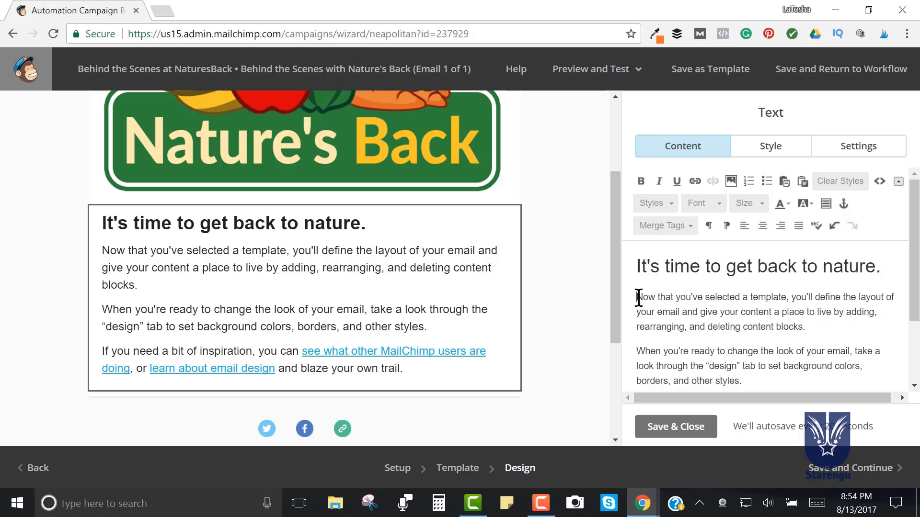
Replace all paragraphs under the heading with "So happy you joined us!" and save the text block
left_click_drag(636, 297, 764, 356)
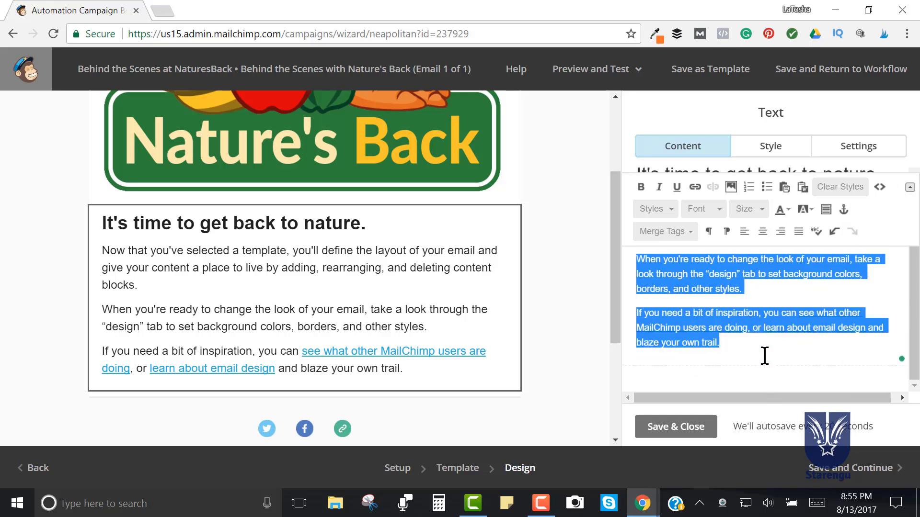
type("So happy you joined us!")
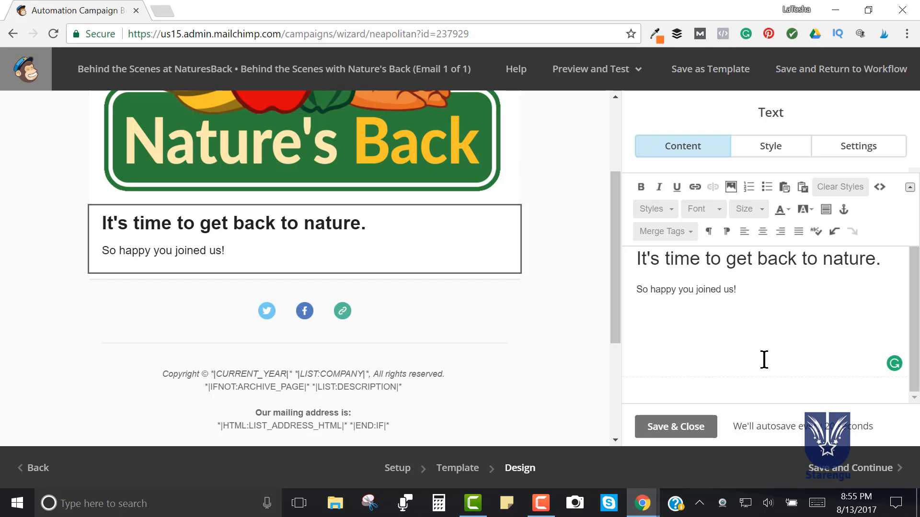
left_click(680, 429)
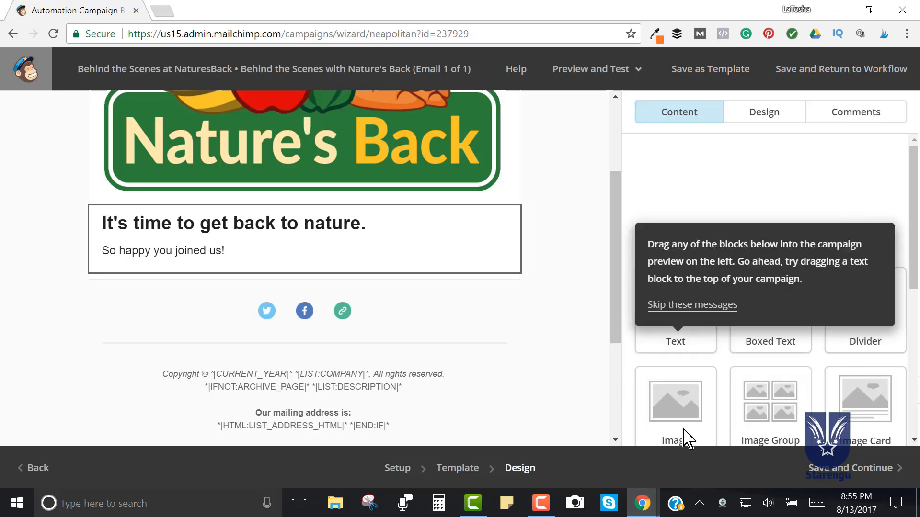
Look over the email design, save it and return to the automation workflow
mouse_move(503, 303)
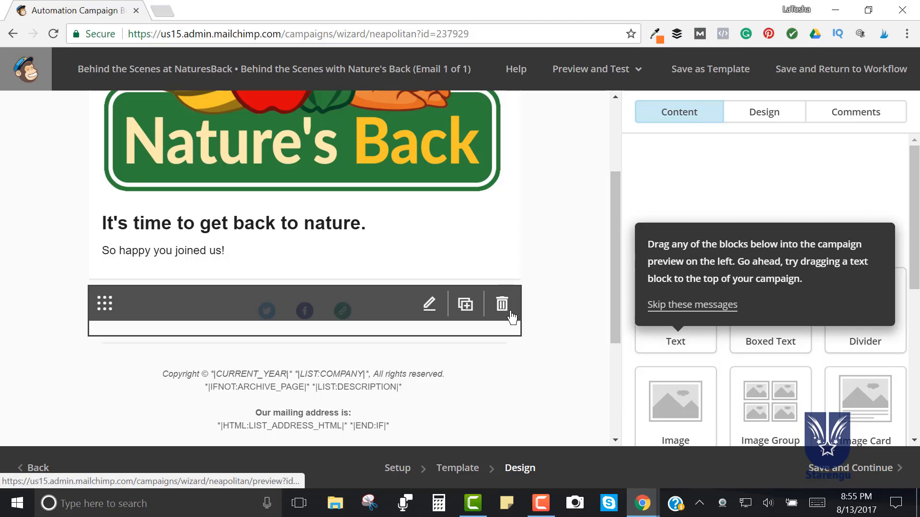
scroll(519, 328, "up", 3)
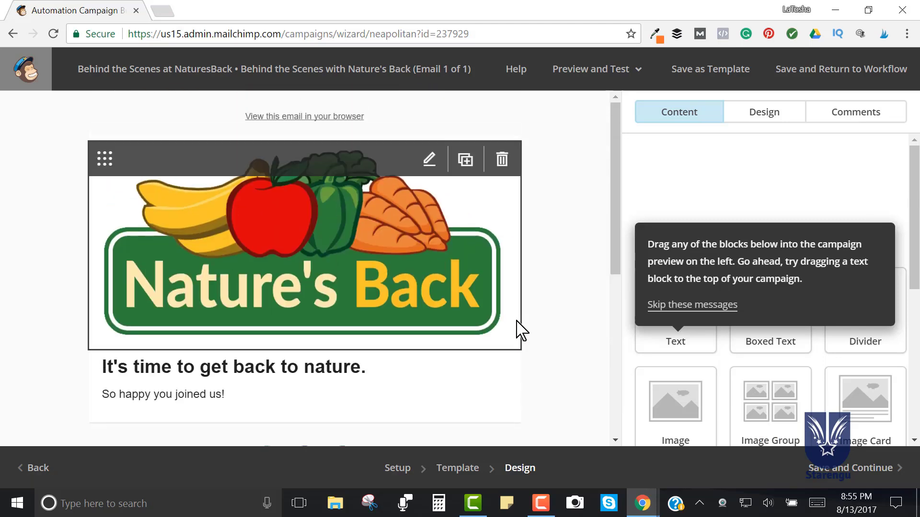
scroll(518, 328, "down", 5)
left_click(866, 484)
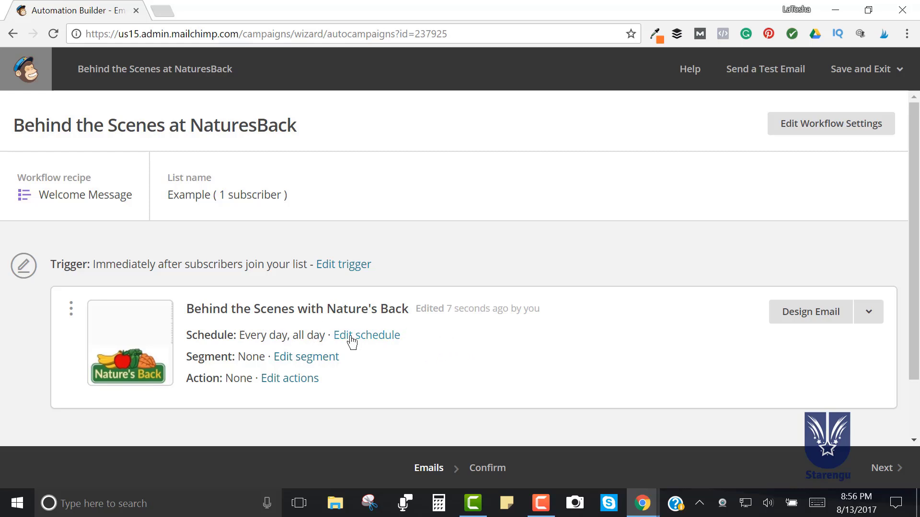
Save the email's schedule as every day, as soon as possible, and continue to the workflow confirmation
left_click(382, 341)
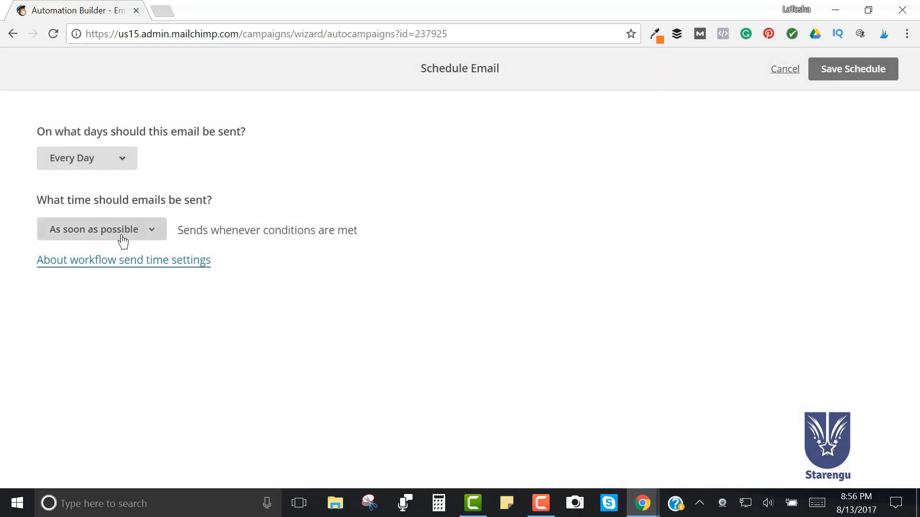
left_click(868, 75)
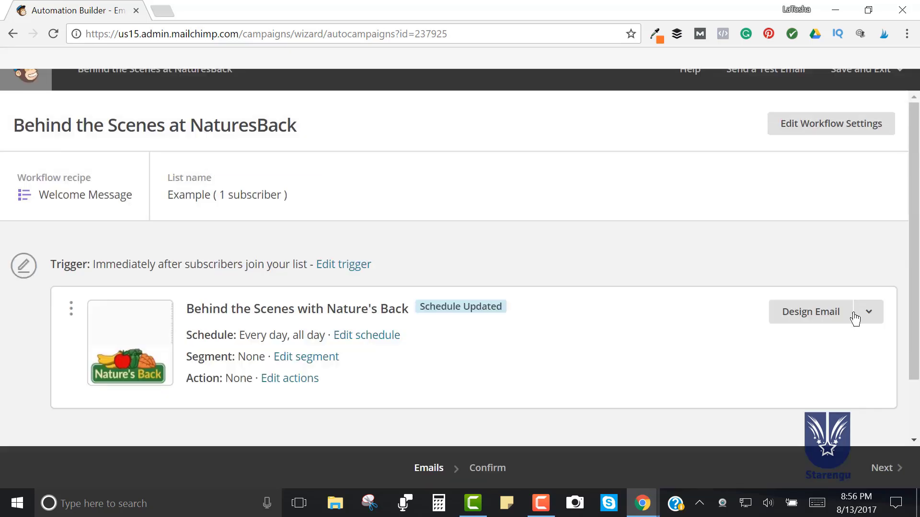
left_click(884, 464)
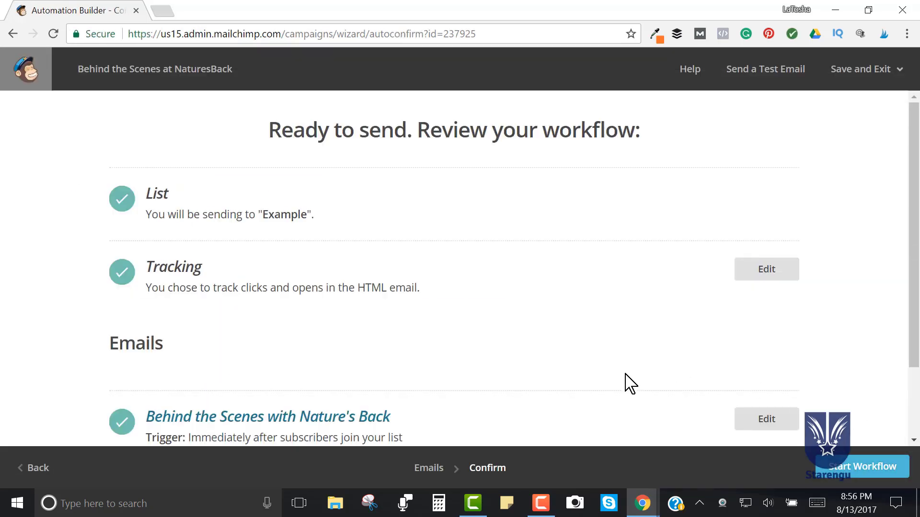
Review the workflow summary and start the automation workflow for the Example list
scroll(253, 211, "down", 3)
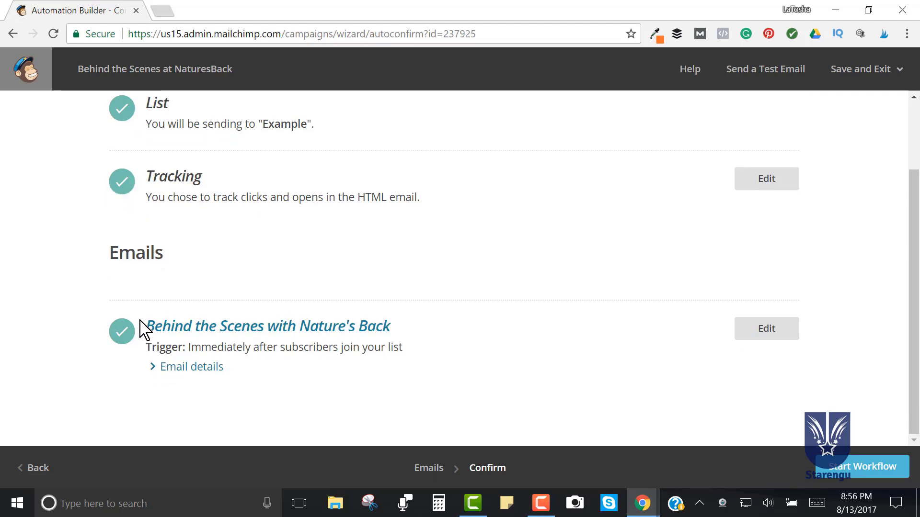
scroll(144, 330, "up", 2)
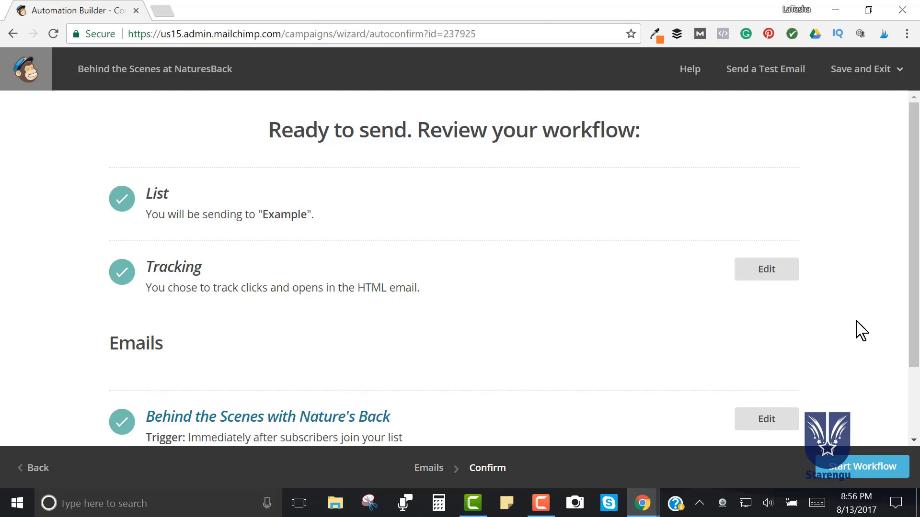
left_click(880, 474)
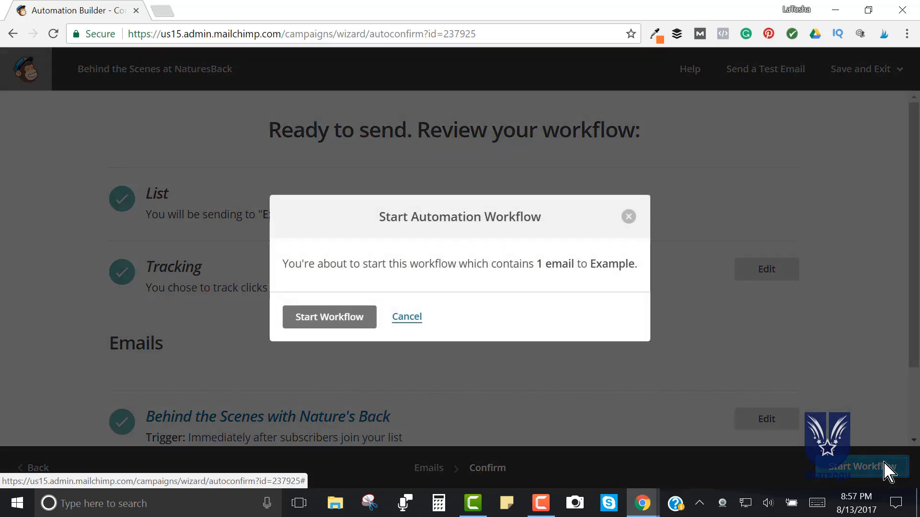
left_click(349, 324)
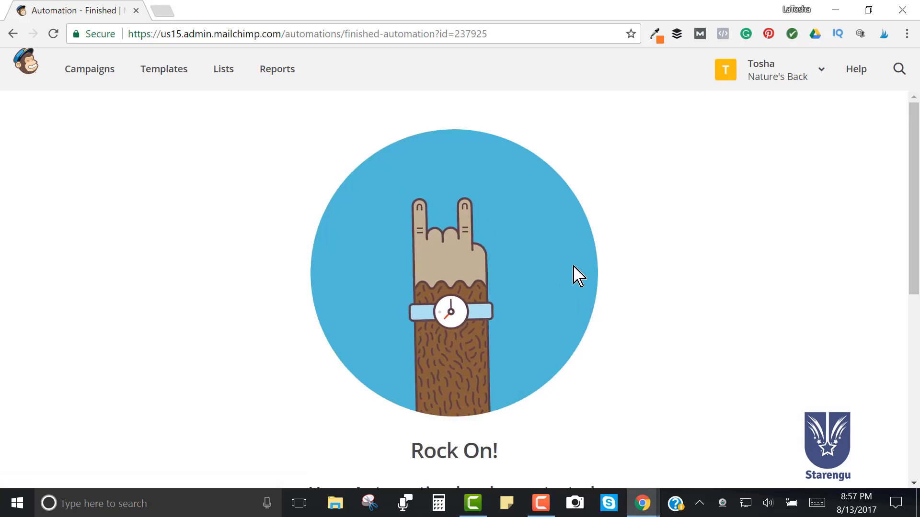
Open the campaign "Behind the Scenes at NaturesBack" for editing from the list of campaigns
scroll(580, 282, "down", 3)
scroll(578, 273, "down", 2)
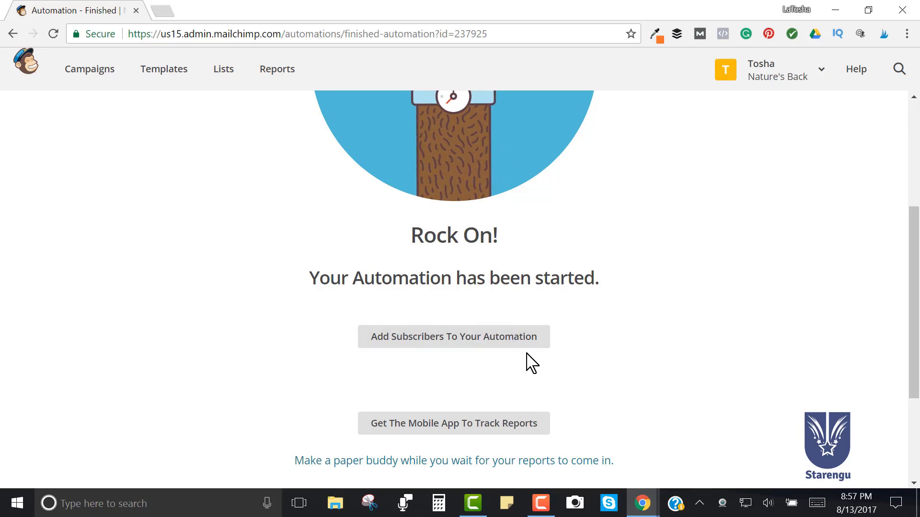
scroll(541, 357, "up", 5)
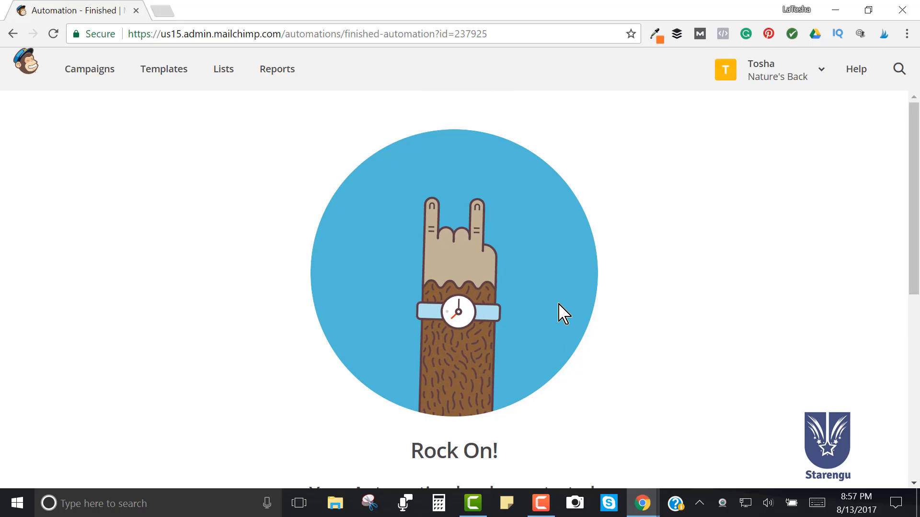
left_click(89, 83)
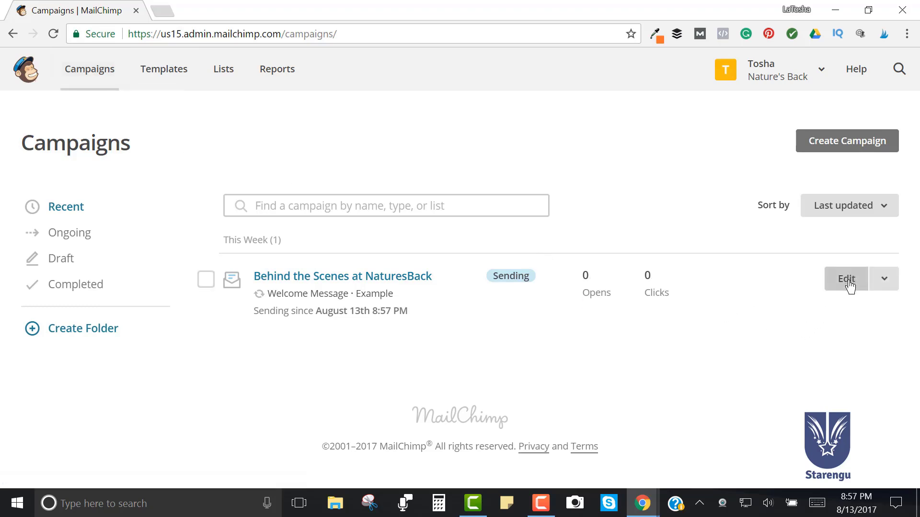
left_click(847, 282)
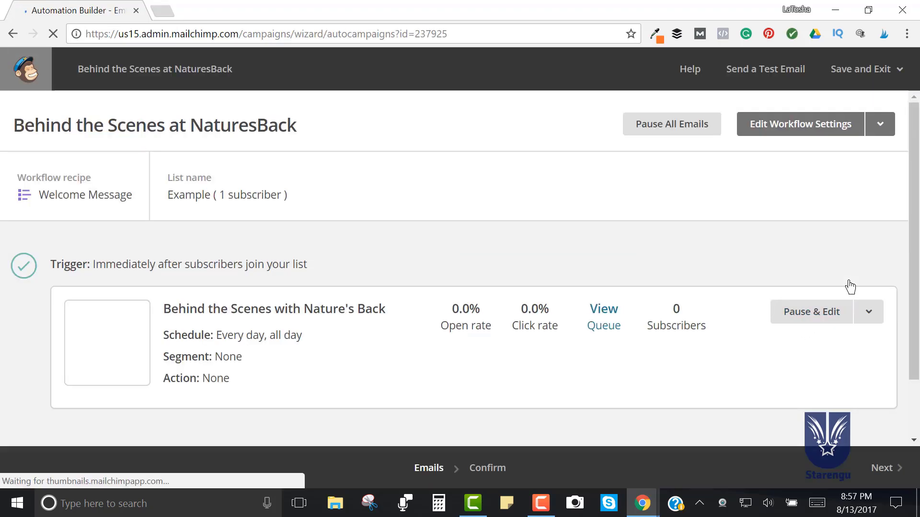
Add a second email to the workflow after "Behind the Scenes with Nature's Back"
scroll(853, 294, "down", 2)
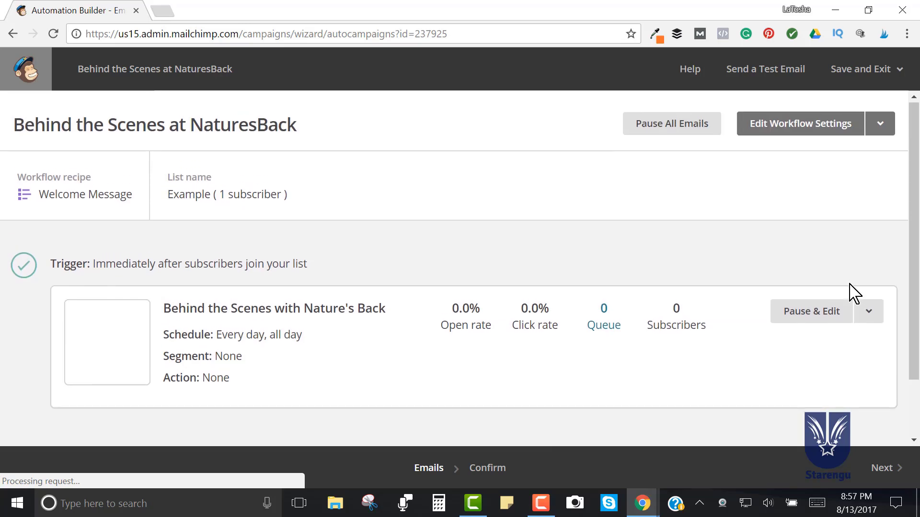
scroll(623, 336, "down", 2)
left_click(438, 416)
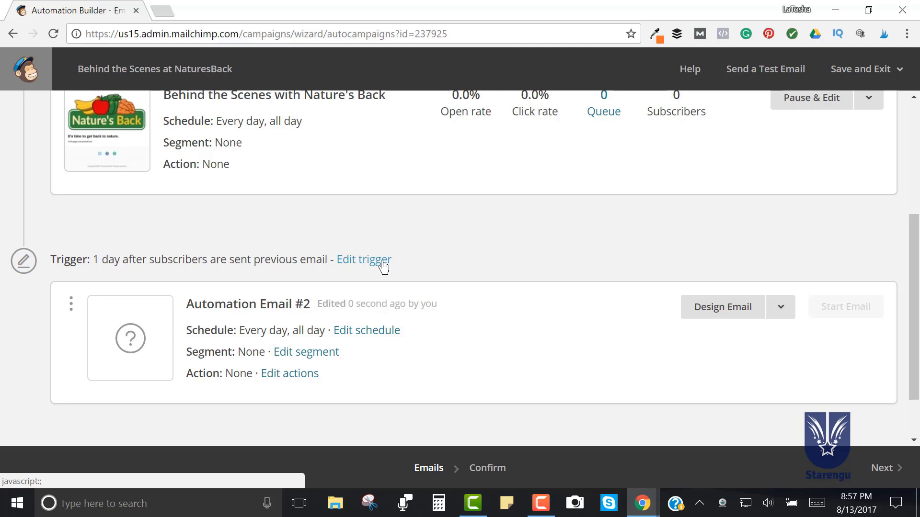
Examine the trigger and delay settings of the second automation email, leaving them without updating
left_click(383, 261)
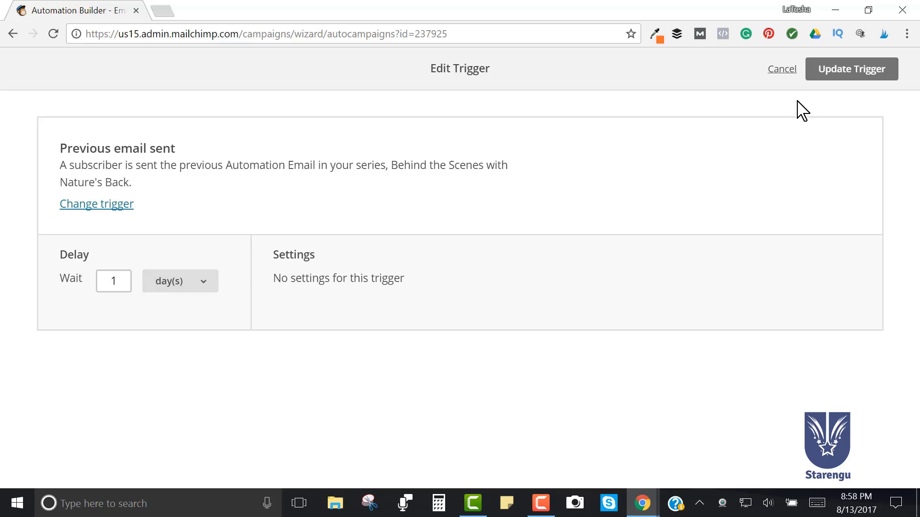
left_click(780, 71)
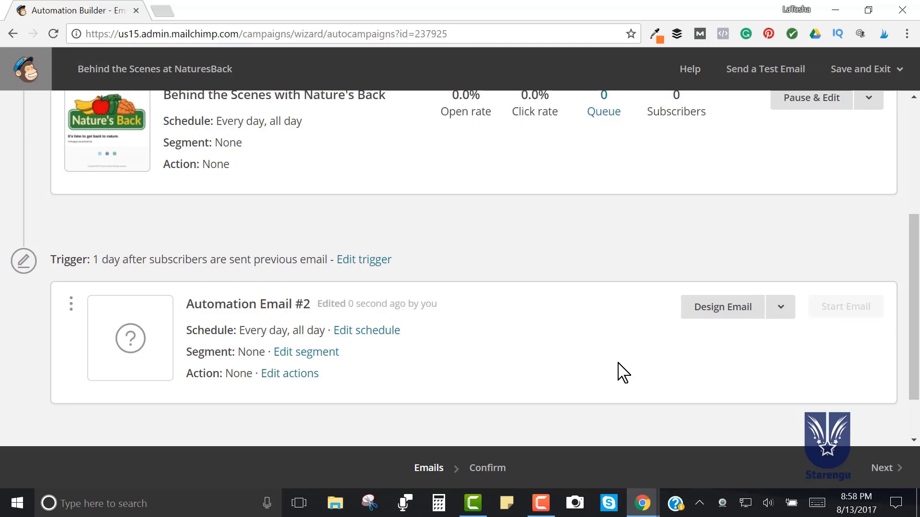
Set the second email's trigger delay to 2 days after the previous email is sent and update the trigger
left_click(382, 269)
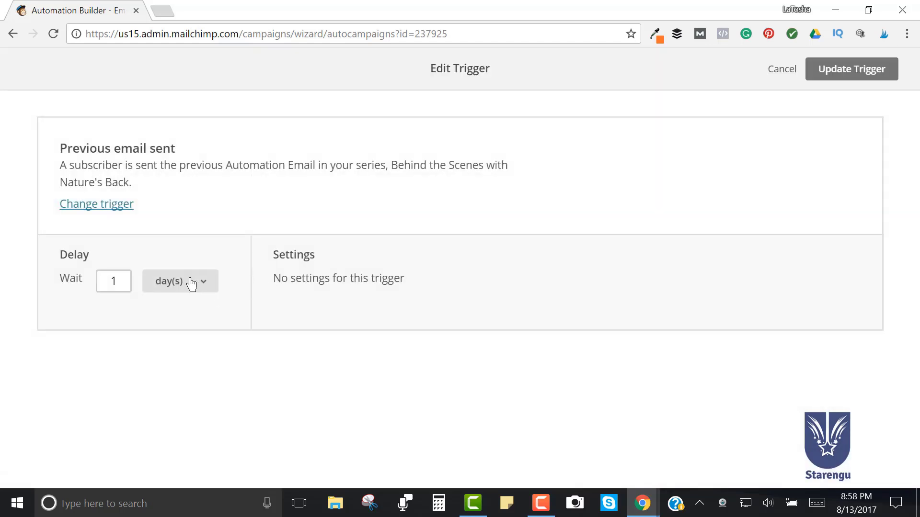
left_click(123, 281)
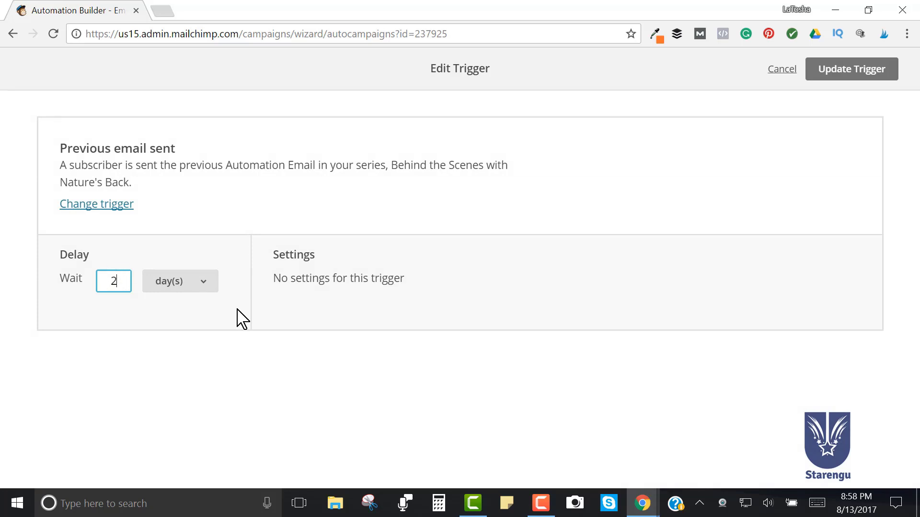
left_click(851, 69)
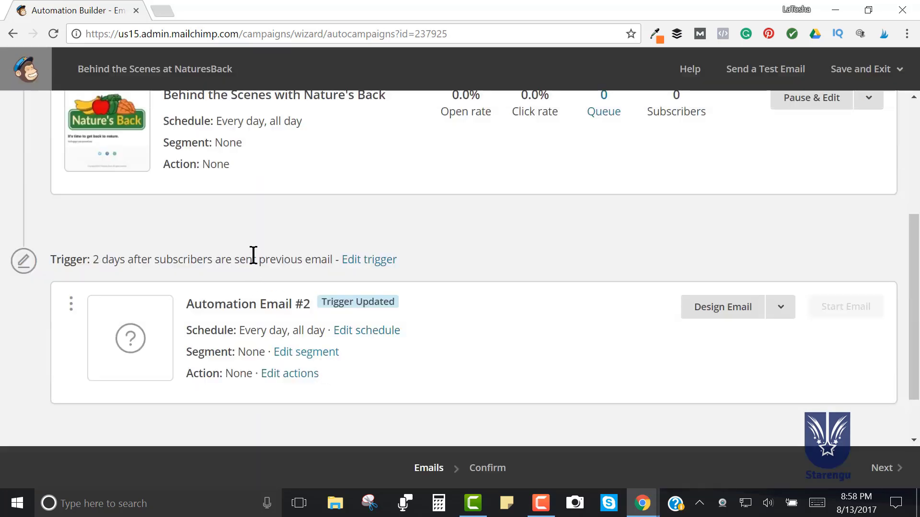
Start designing Automation Email #2 and keep its default email information, continuing to the template selection
scroll(253, 254, "up", 1)
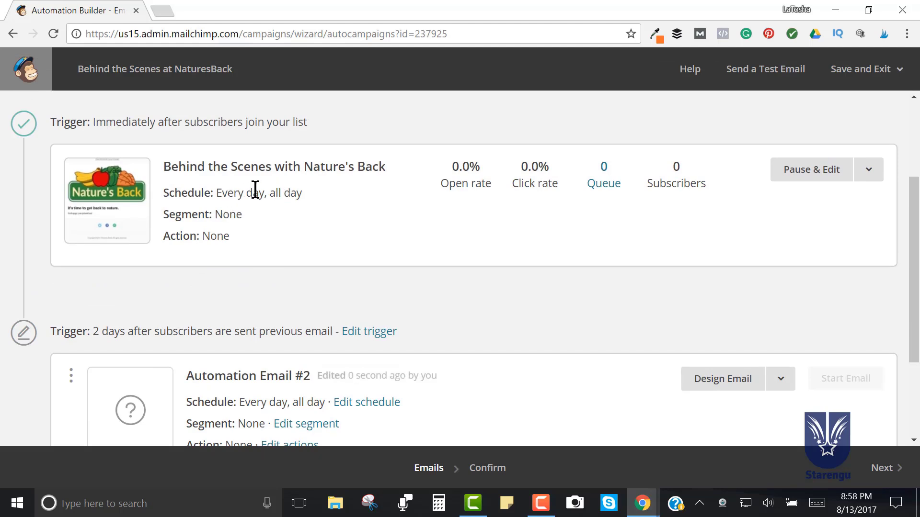
scroll(314, 254, "down", 3)
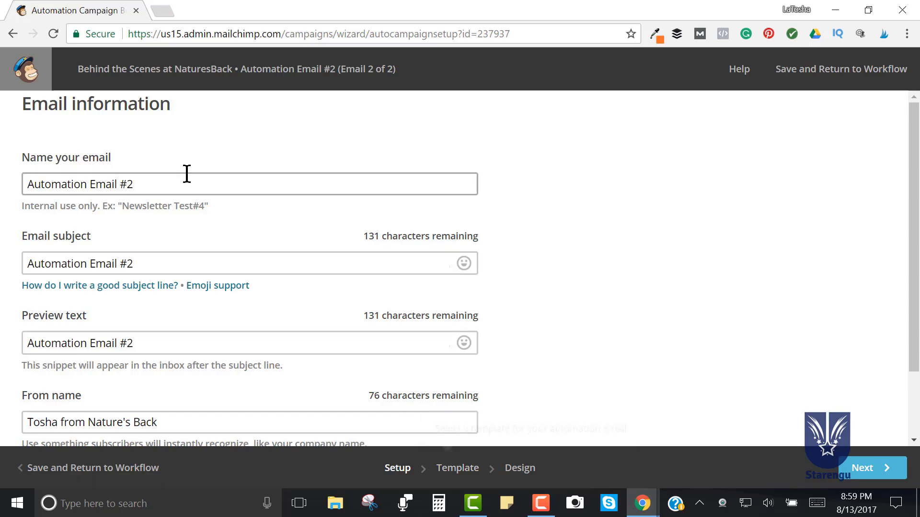
scroll(200, 246, "down", 2)
left_click(866, 471)
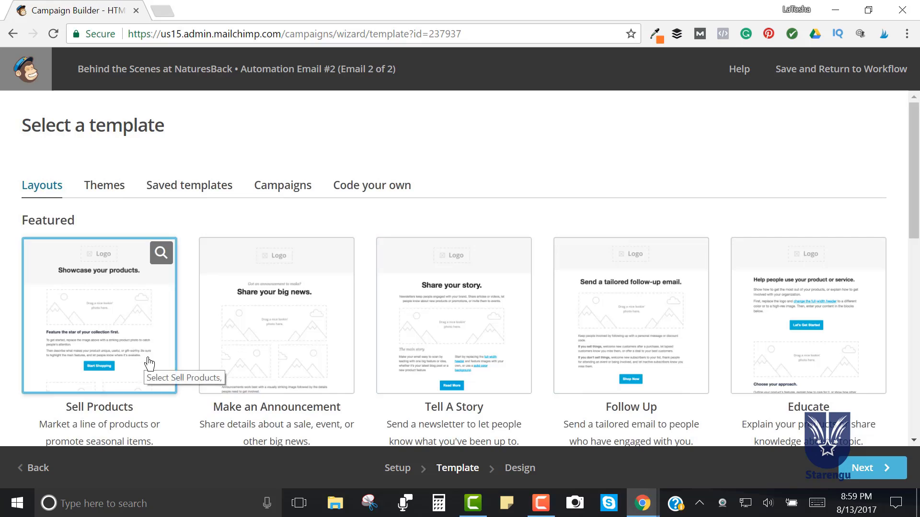
Use the recently sent campaign "Behind the Scenes with Nature's Back" as the template for the second email
left_click(115, 196)
scroll(554, 384, "down", 10)
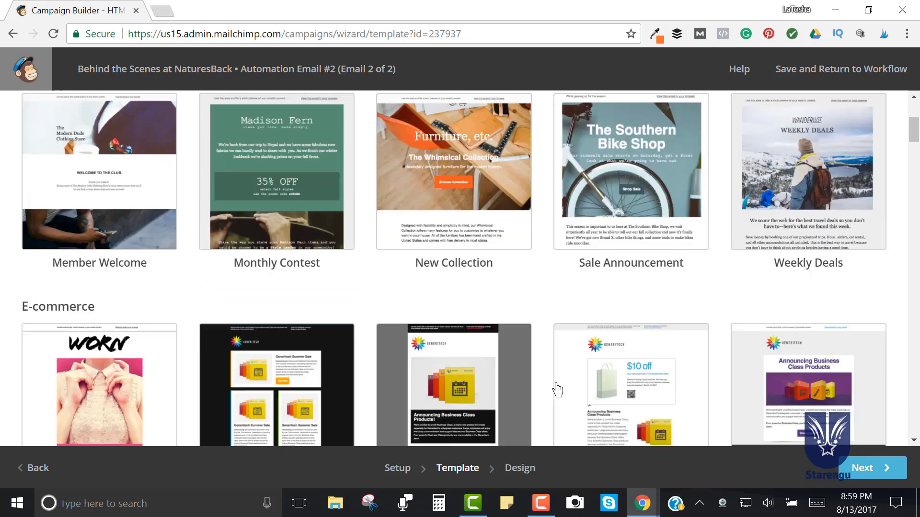
scroll(546, 376, "down", 2)
scroll(519, 367, "up", 12)
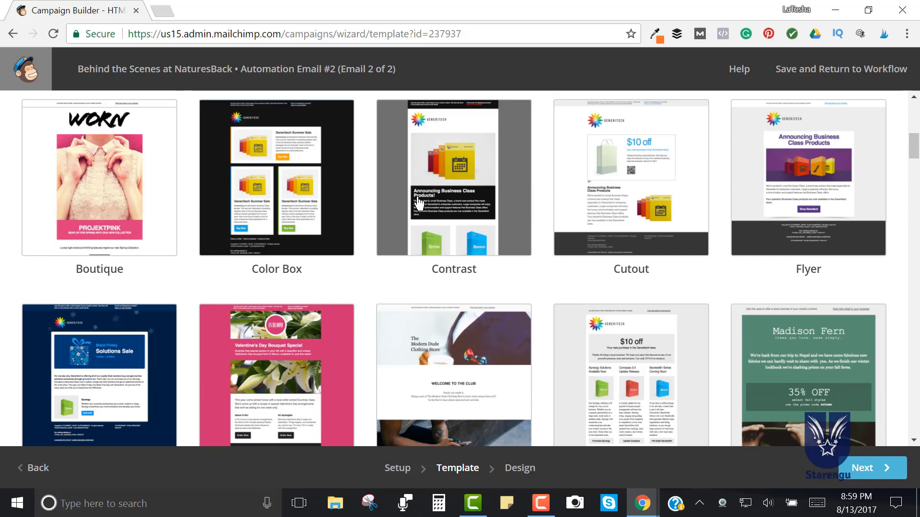
scroll(72, 184, "up", 2)
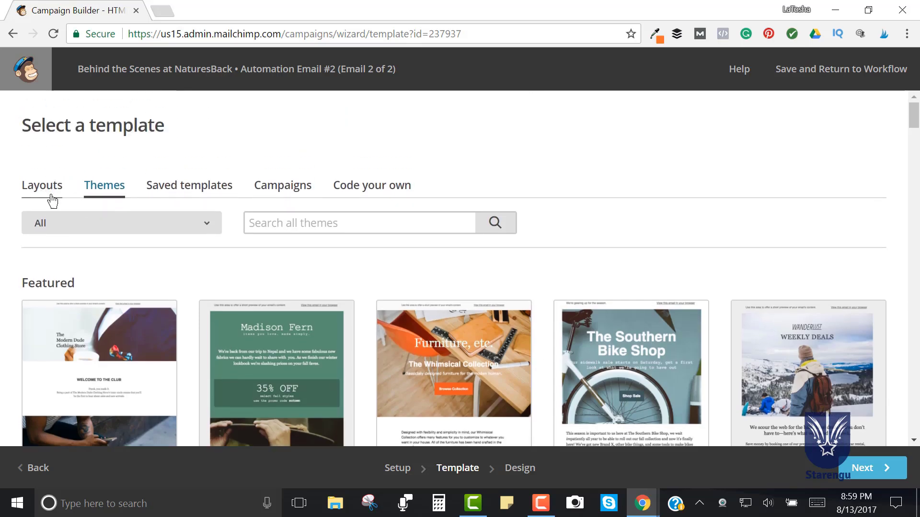
left_click(283, 194)
scroll(182, 266, "down", 3)
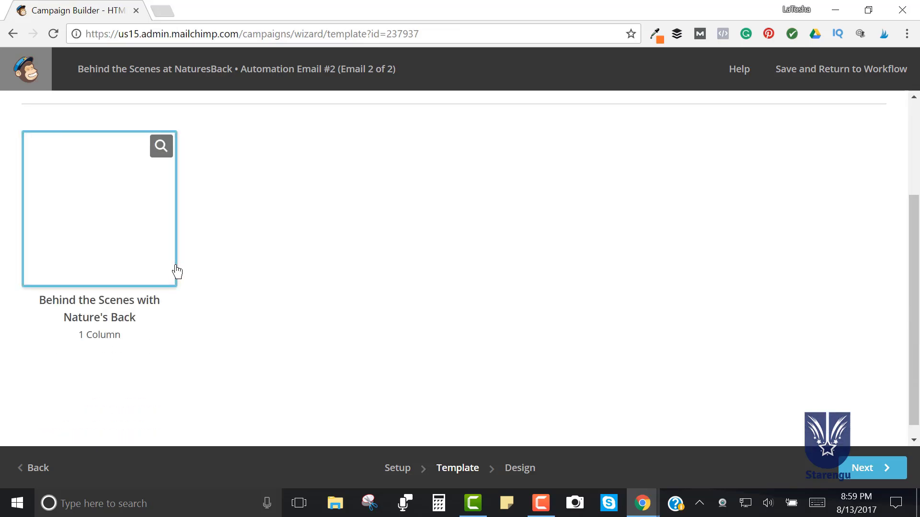
scroll(194, 284, "up", 3)
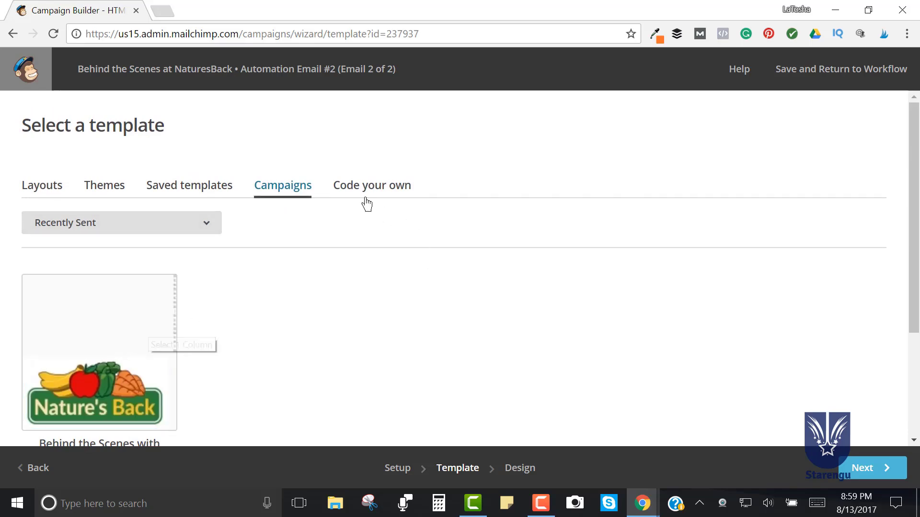
scroll(107, 331, "down", 2)
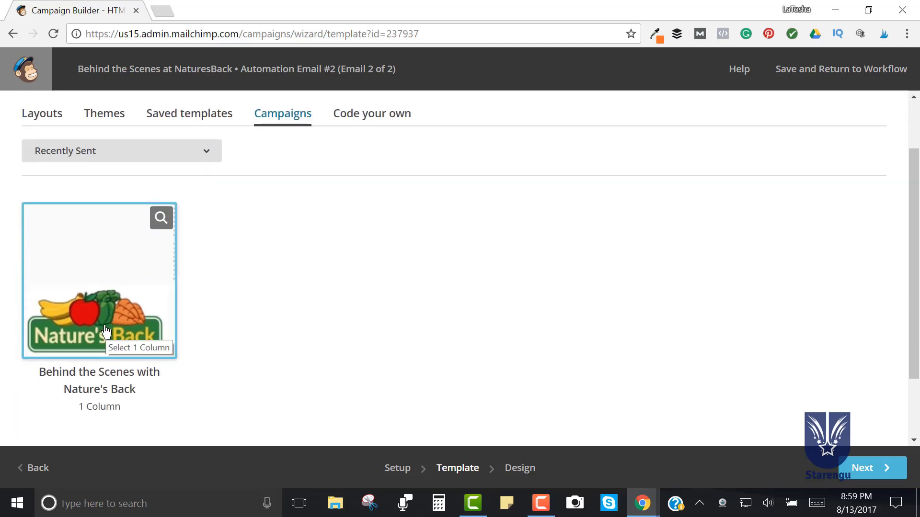
left_click(106, 332)
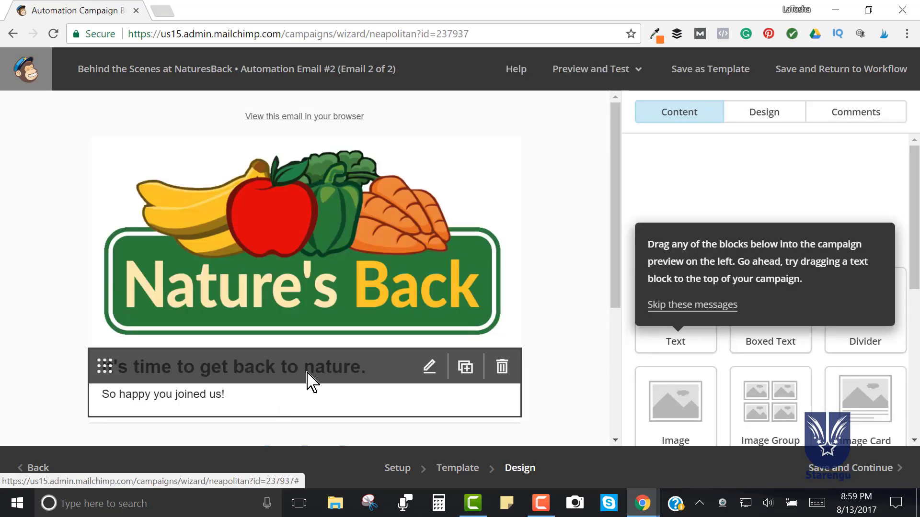
Replace the headline "It's time to get back to nature." with "Hey Again!", then save the email and return to the workflow
left_click(430, 367)
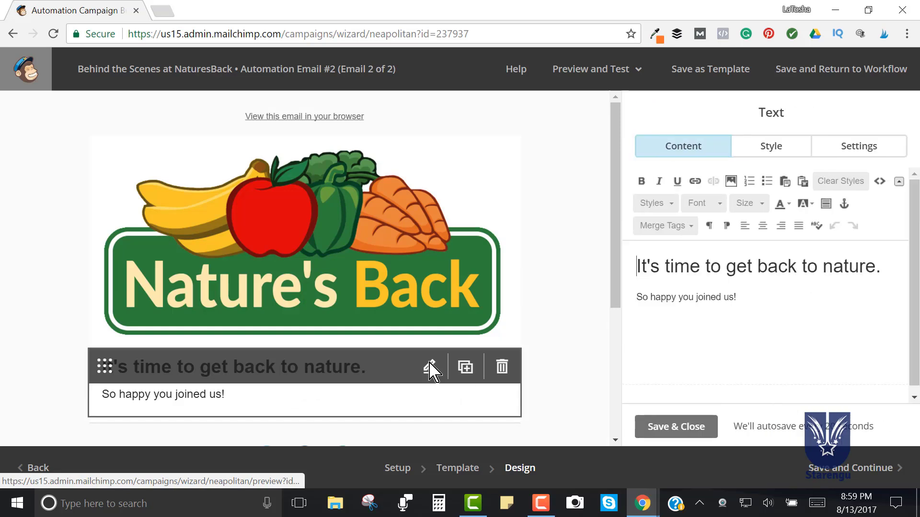
left_click(717, 269)
triple_click(716, 269)
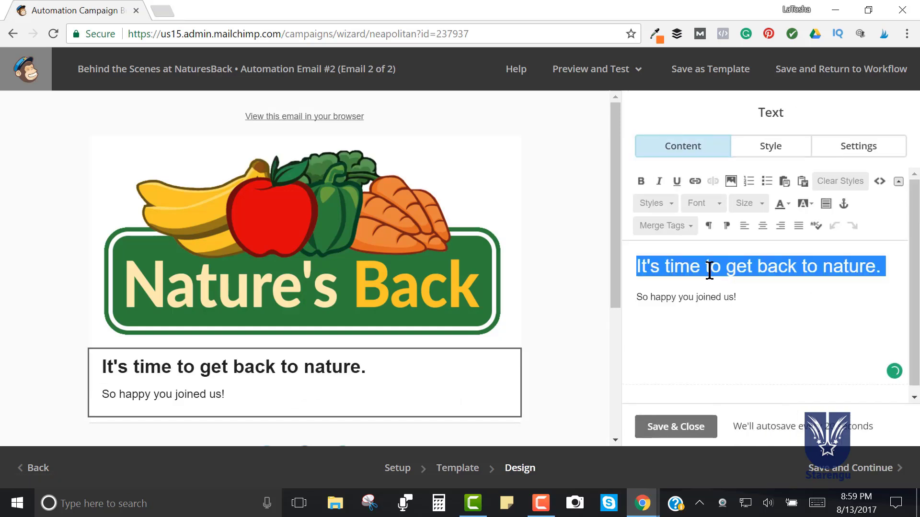
type("Hey T")
key("BackSpace")
type("Again!")
key("Return")
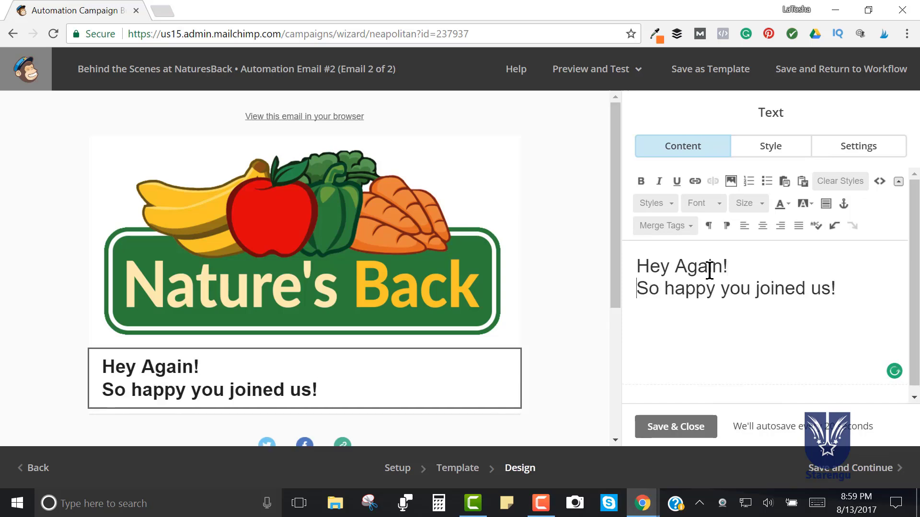
left_click(690, 426)
left_click(798, 467)
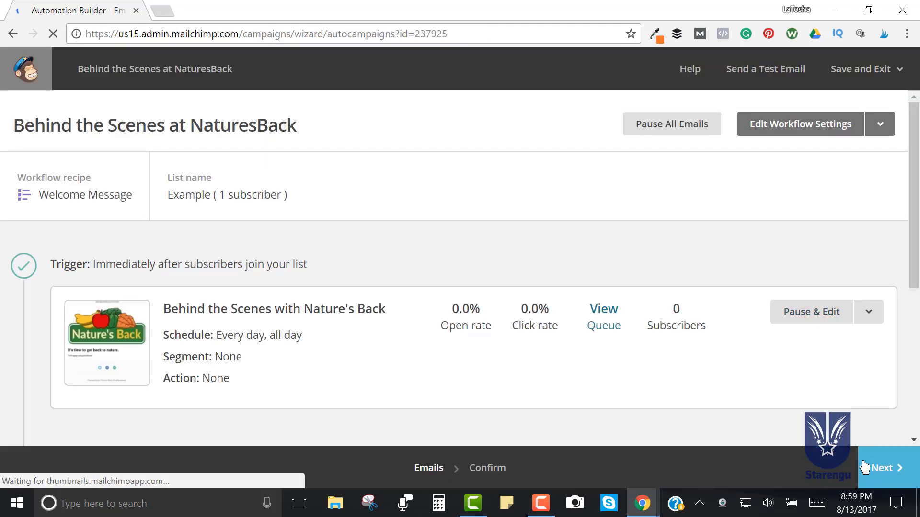
Resume the automation workflow "Behind the Scenes at NaturesBack" with the second email included
scroll(834, 373, "down", 3)
scroll(824, 360, "down", 4)
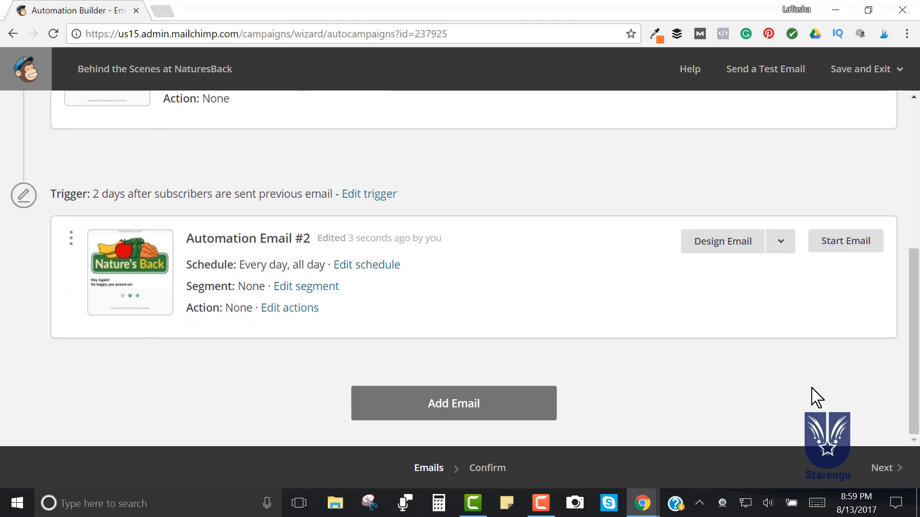
left_click(489, 470)
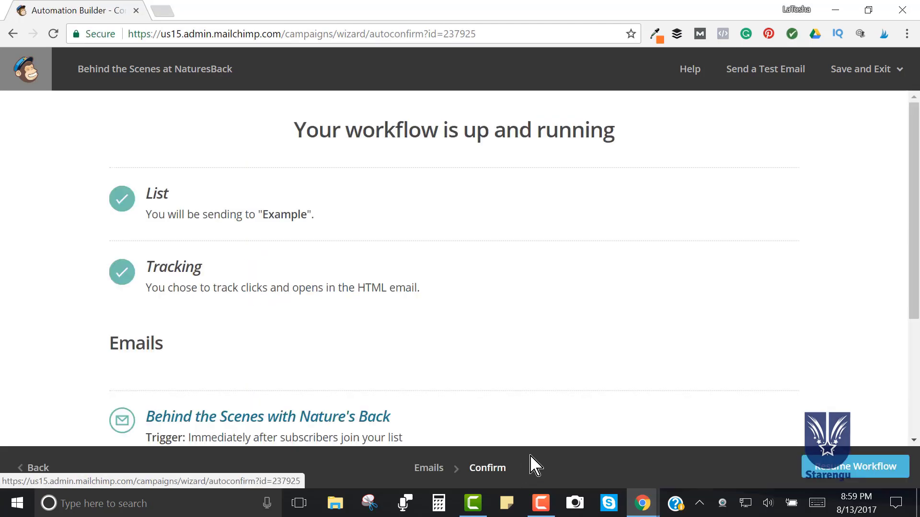
left_click(839, 477)
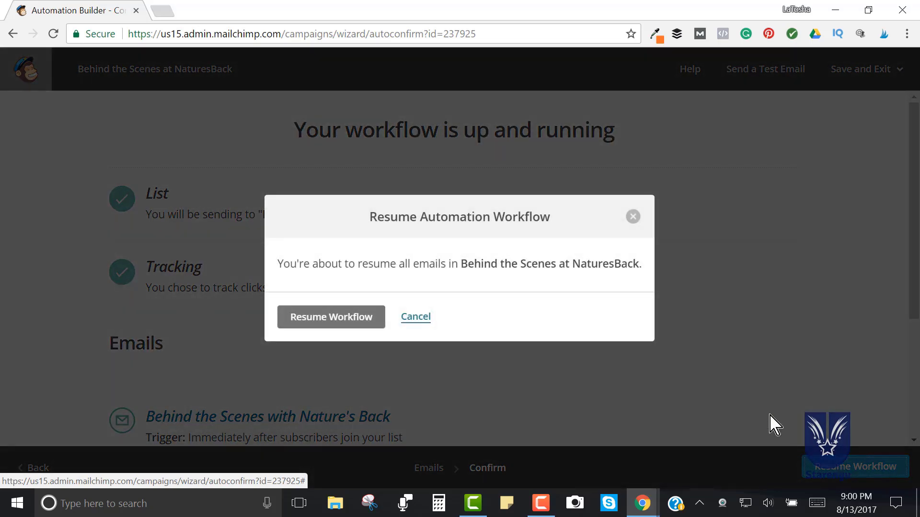
left_click(333, 316)
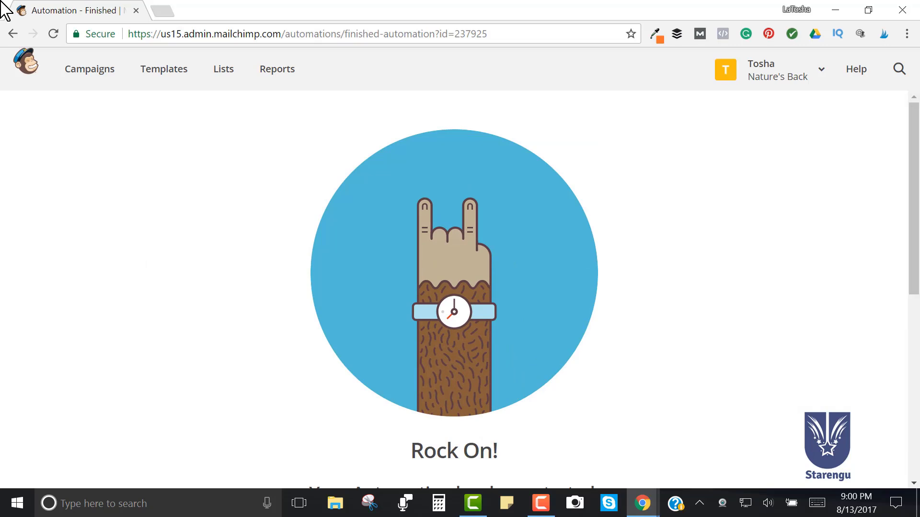
Reopen "Behind the Scenes at NaturesBack" from the list of campaigns and review both emails in the workflow
left_click(102, 81)
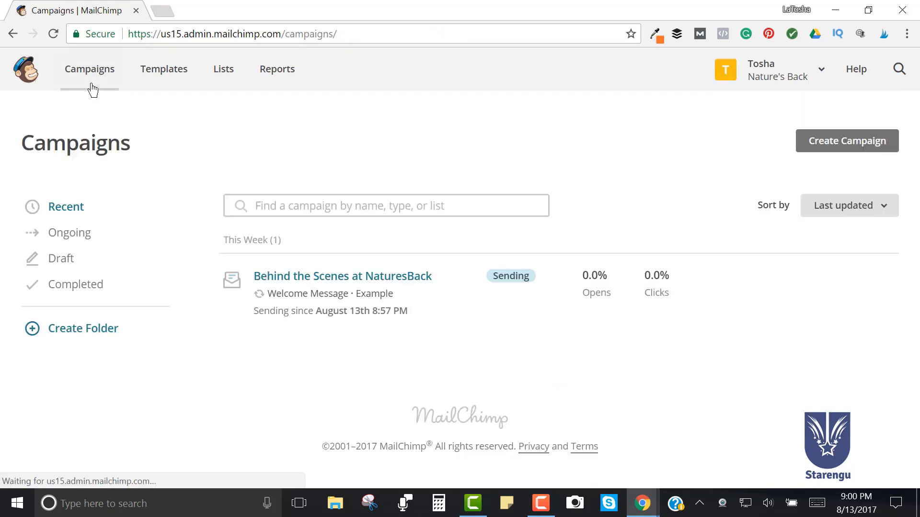
left_click(405, 282)
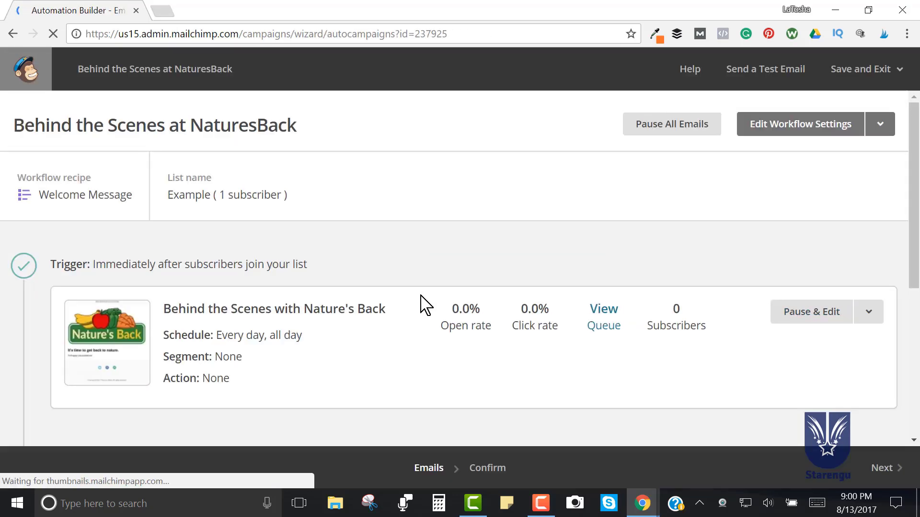
scroll(392, 283, "down", 4)
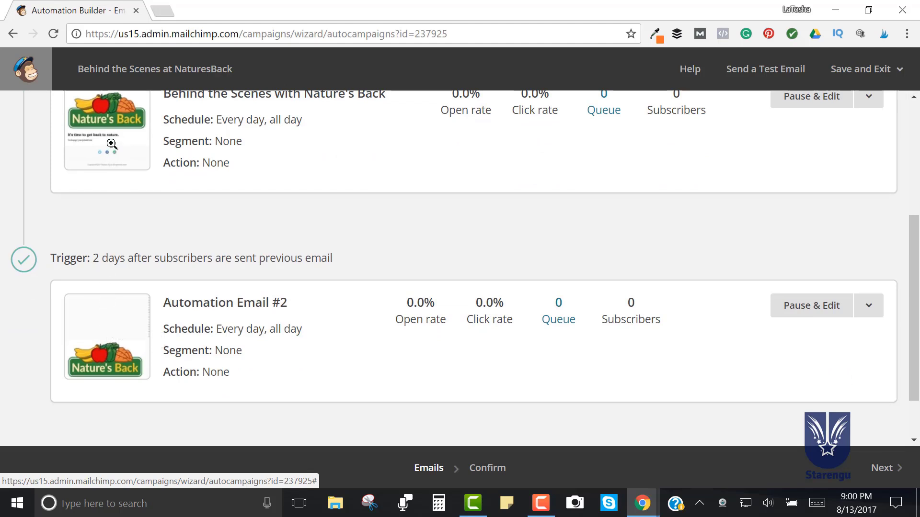
scroll(437, 320, "up", 4)
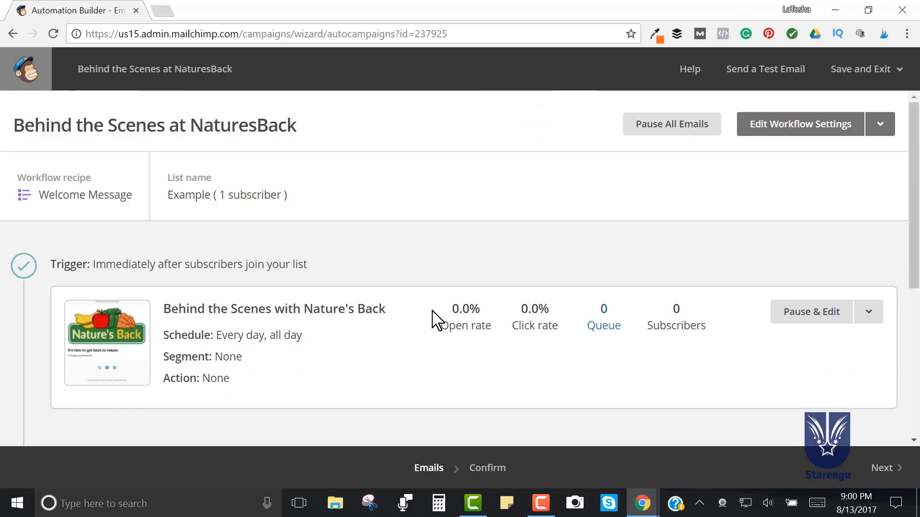